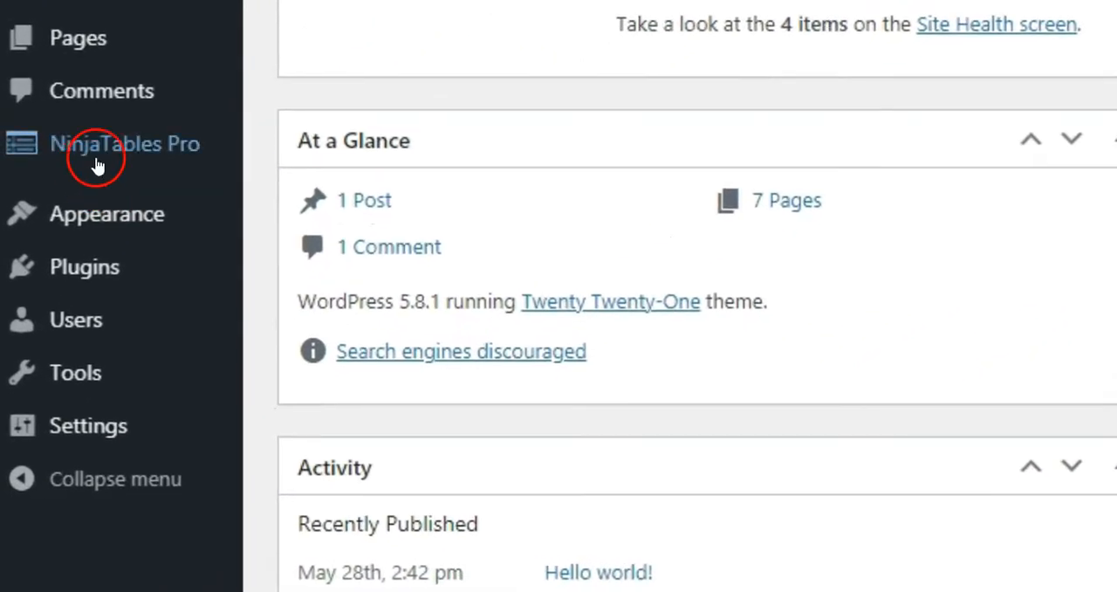
# Open the NinjaTables Pro plugin page from the WordPress dashboard
pyautogui.moveTo(51, 350)
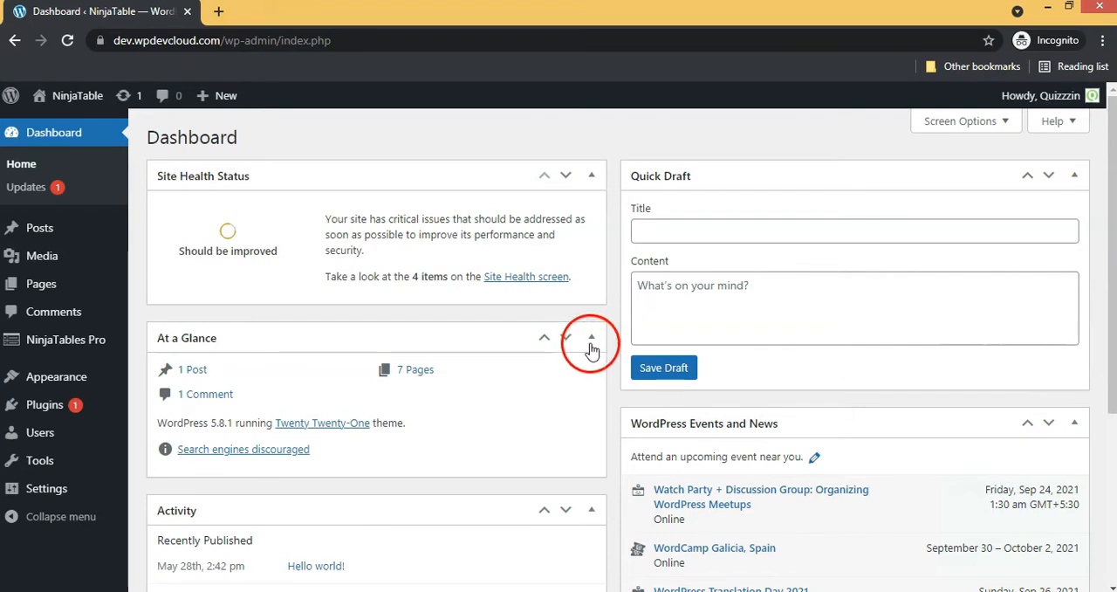
pyautogui.click(26, 144)
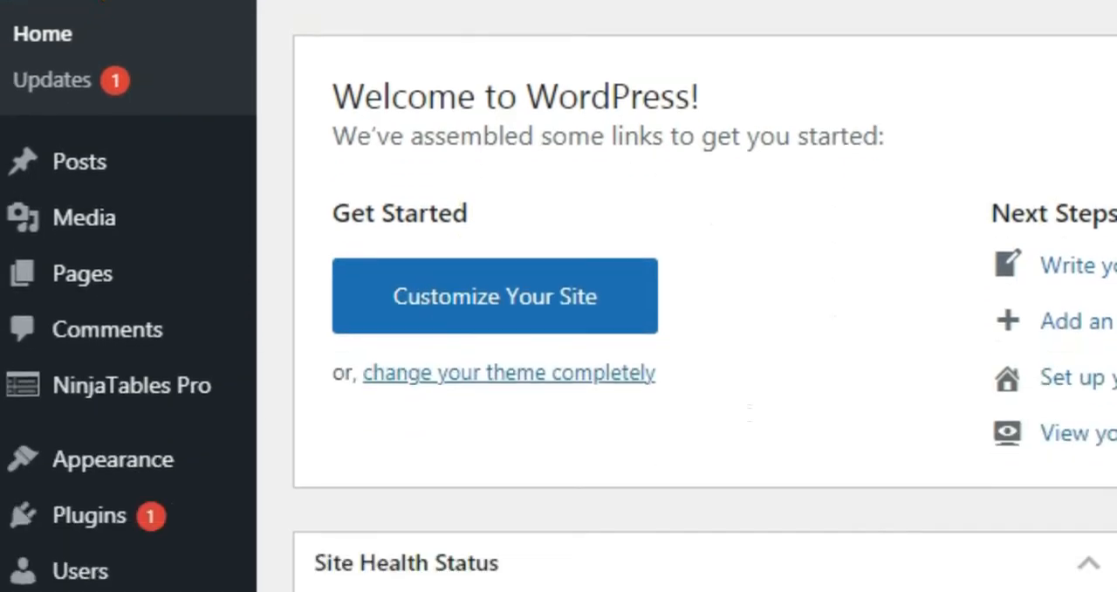
pyautogui.scroll(-2, 125, 7)
pyautogui.moveTo(91, 215)
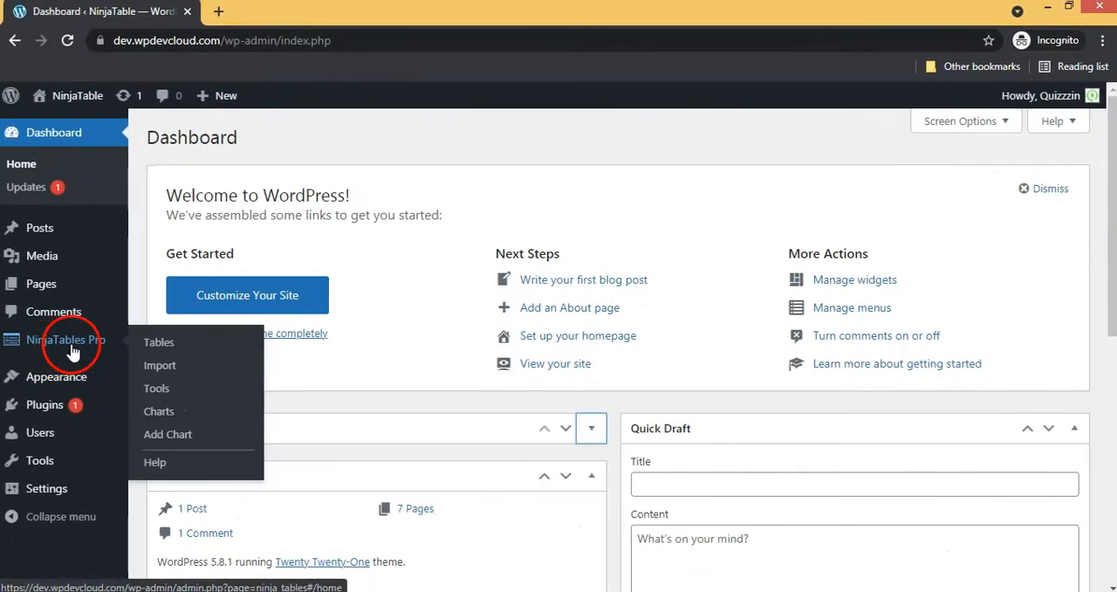
pyautogui.click(72, 350)
pyautogui.moveTo(74, 354)
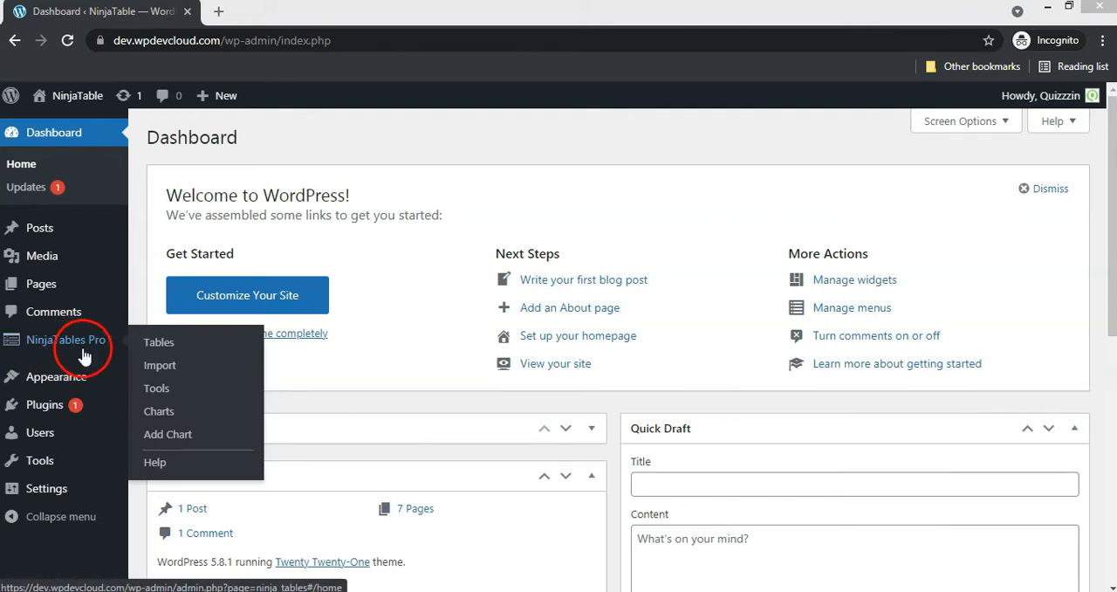
pyautogui.click(70, 354)
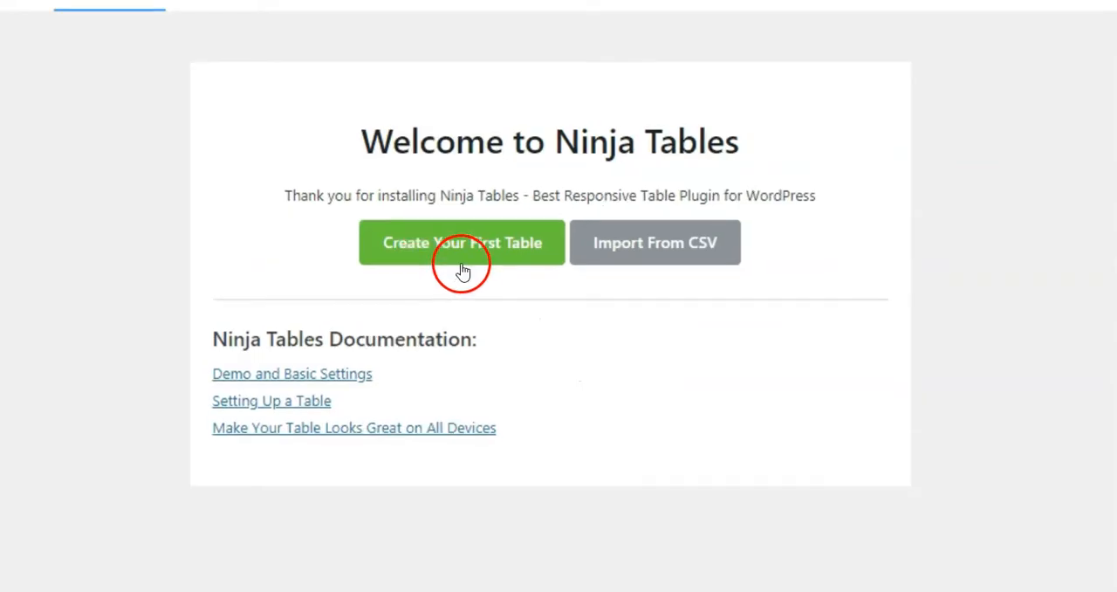
# Manually create a default table titled Stock Screener with a short stock list description
pyautogui.click(473, 261)
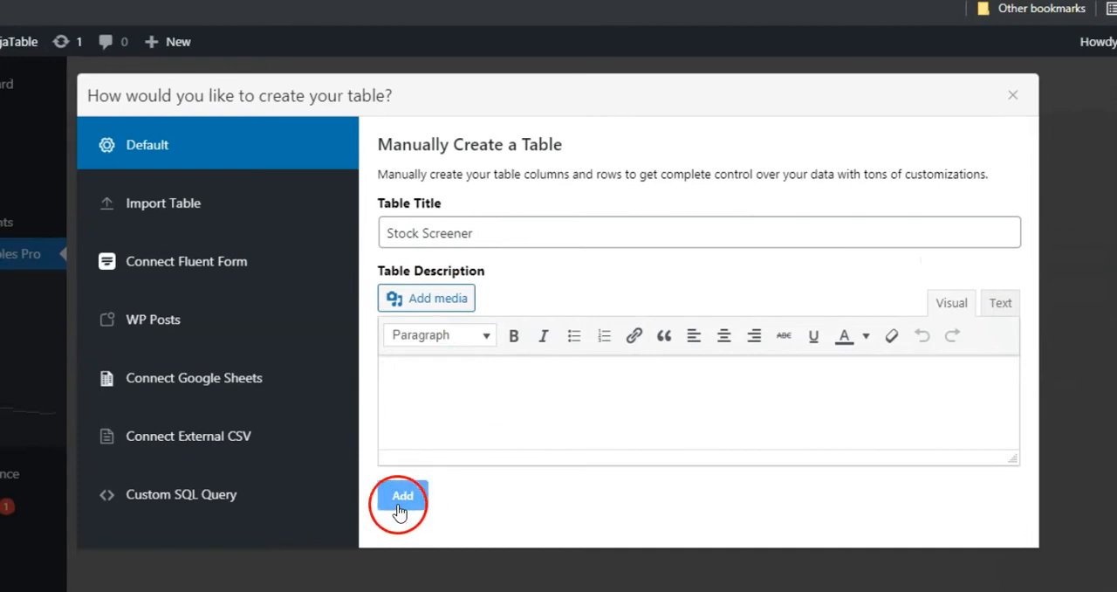
pyautogui.click(668, 392)
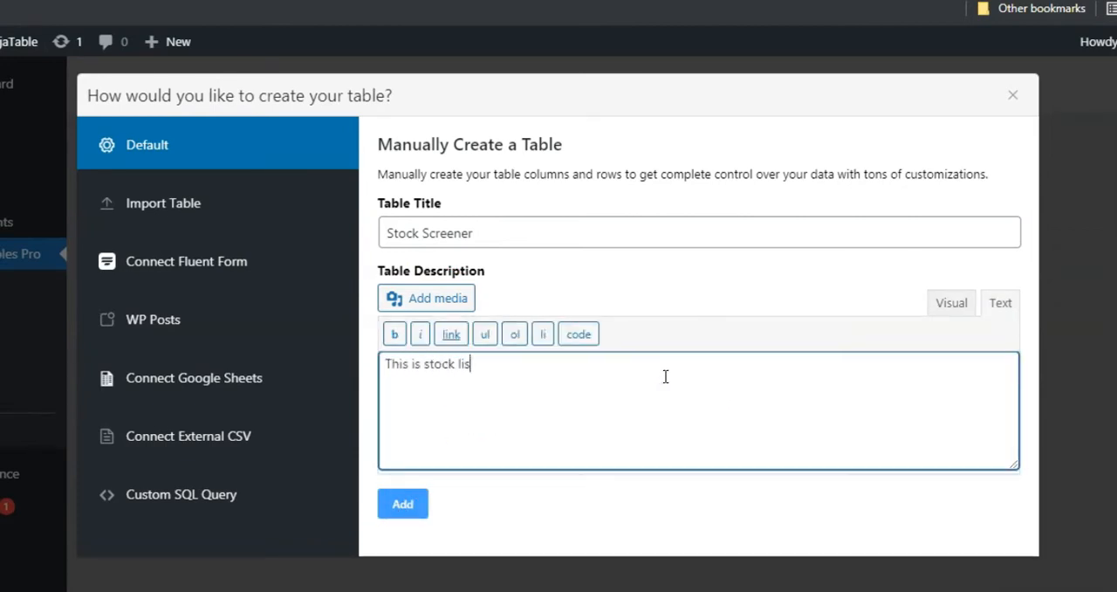
pyautogui.click(401, 503)
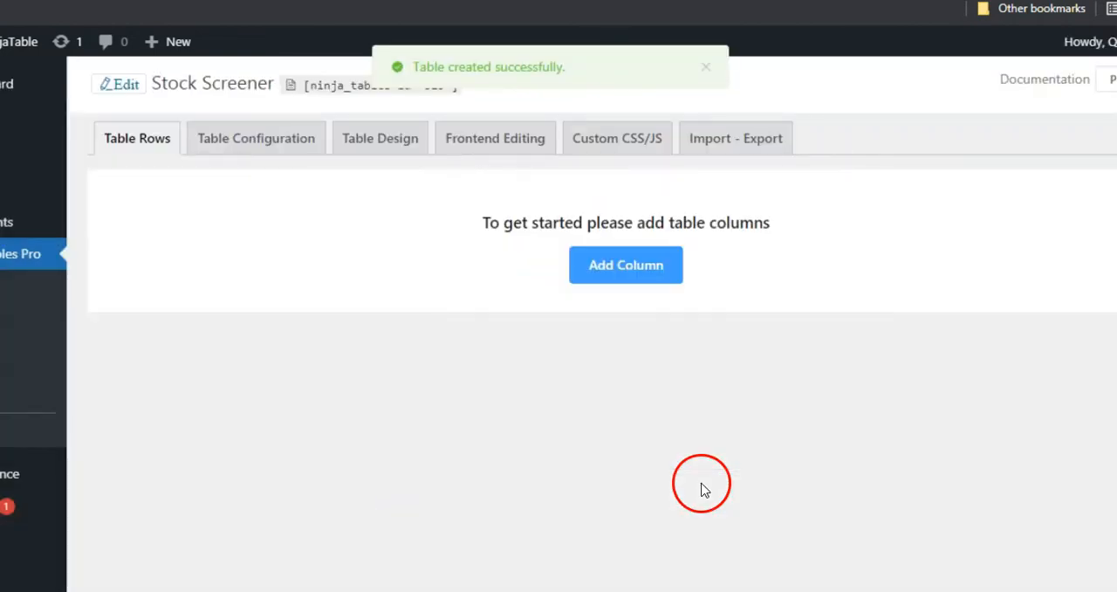
# Add a first table column named Symbol with the Text Area data type
pyautogui.click(626, 265)
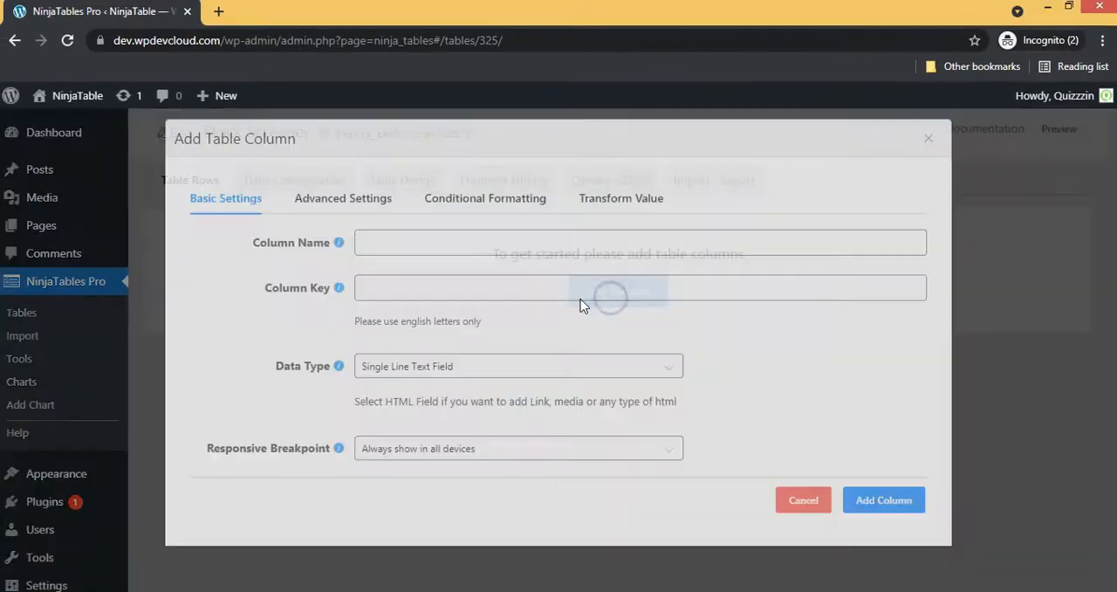
pyautogui.click(376, 246)
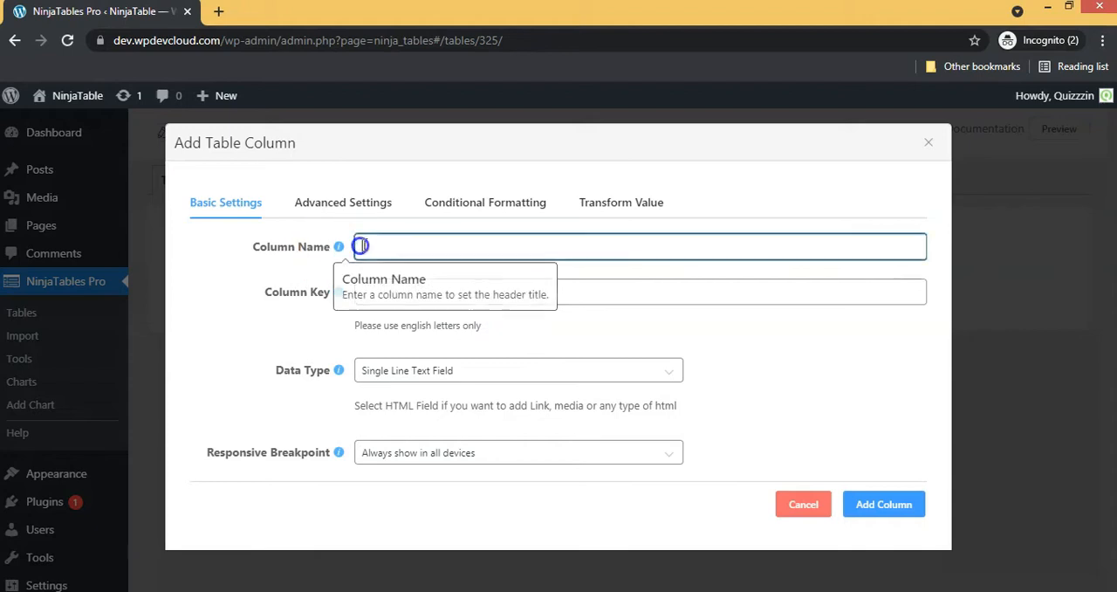
pyautogui.write('Symbol')
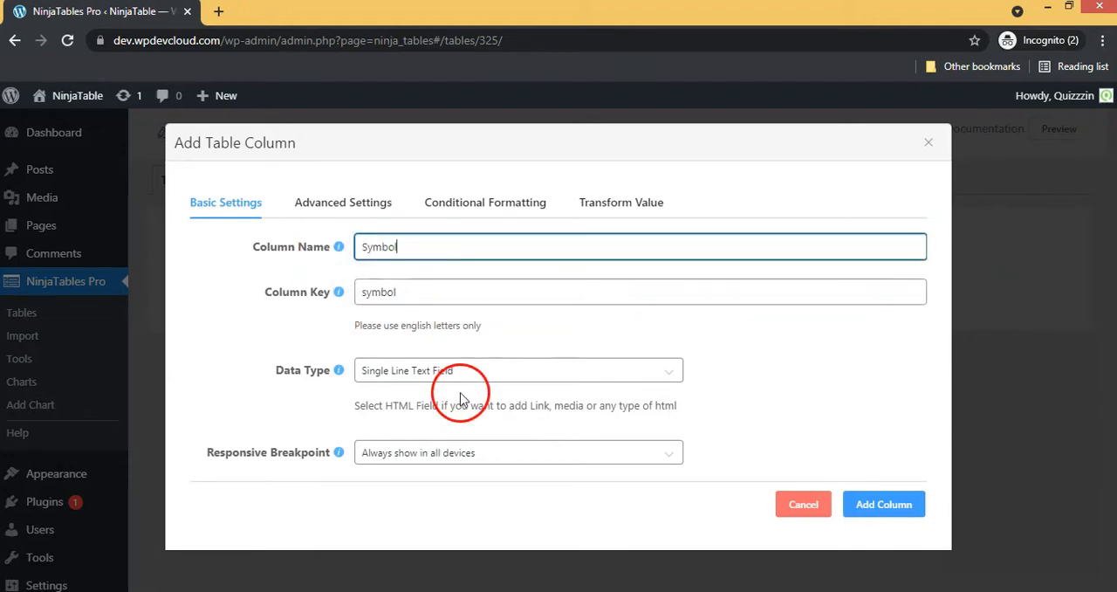
pyautogui.click(387, 370)
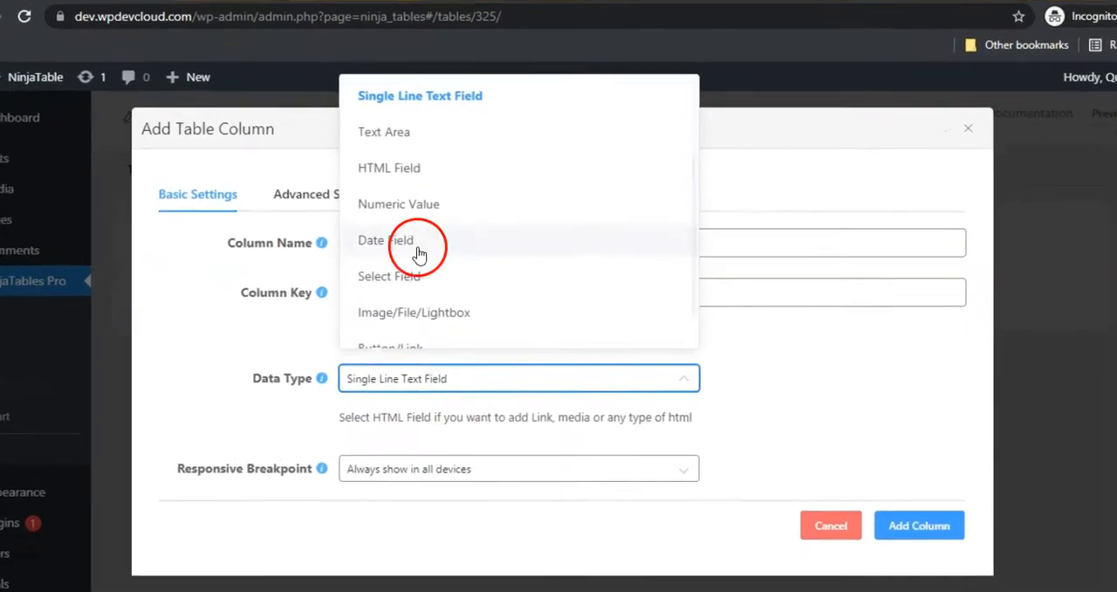
pyautogui.click(407, 129)
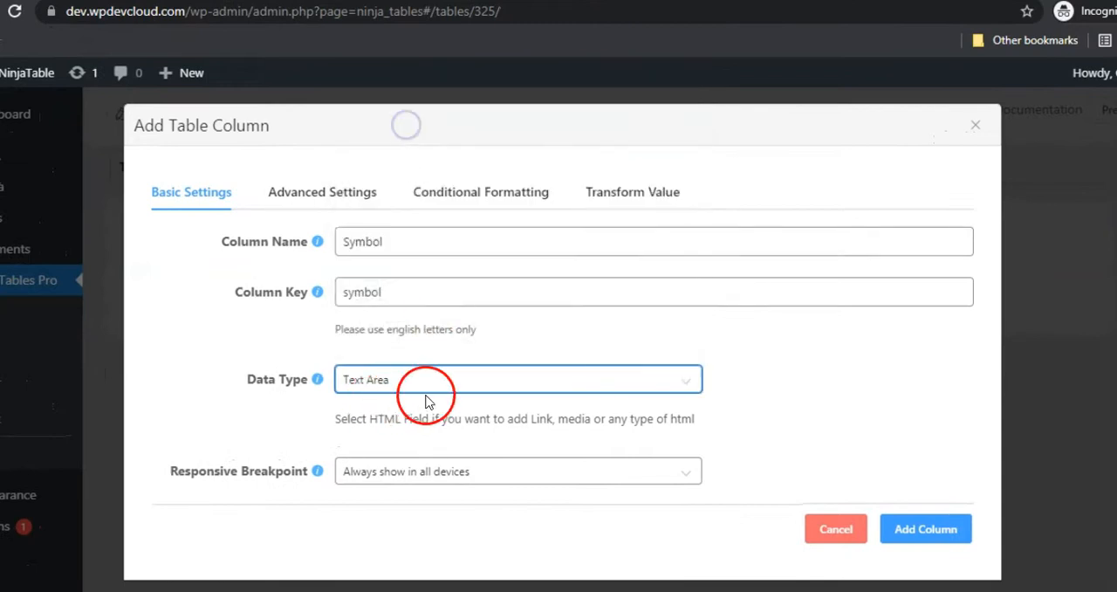
pyautogui.click(926, 529)
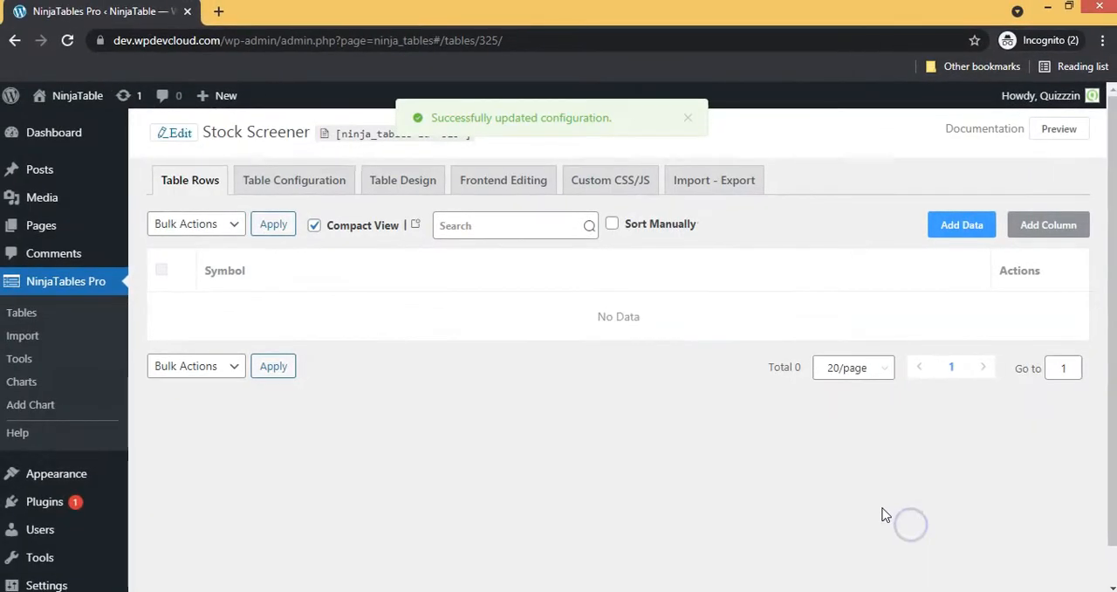
# Add a column called Name, keeping the Single Line Text Field data type
pyautogui.click(1025, 226)
pyautogui.click(384, 248)
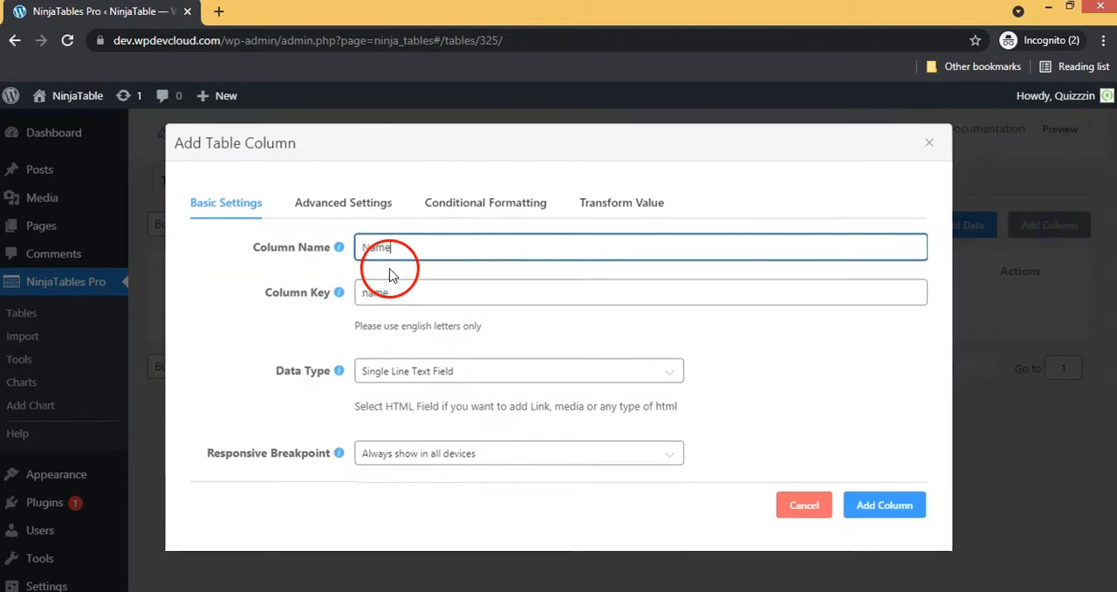
pyautogui.write('Name')
pyautogui.click(897, 520)
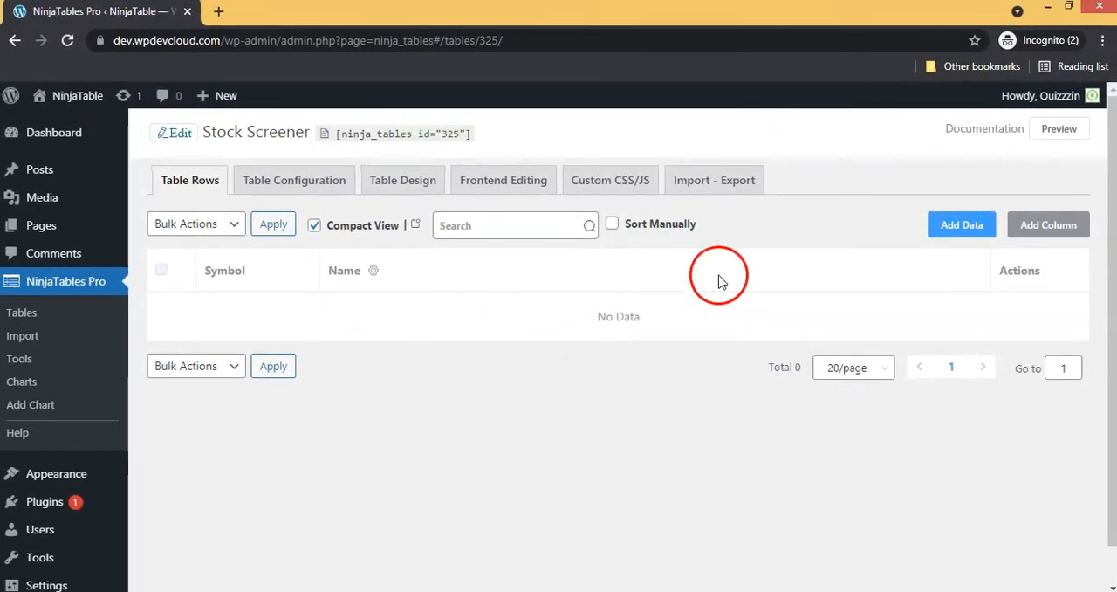
# Add a column called Last Sale, keeping the Single Line Text Field data type
pyautogui.click(1048, 224)
pyautogui.click(384, 247)
pyautogui.write('Last Sale')
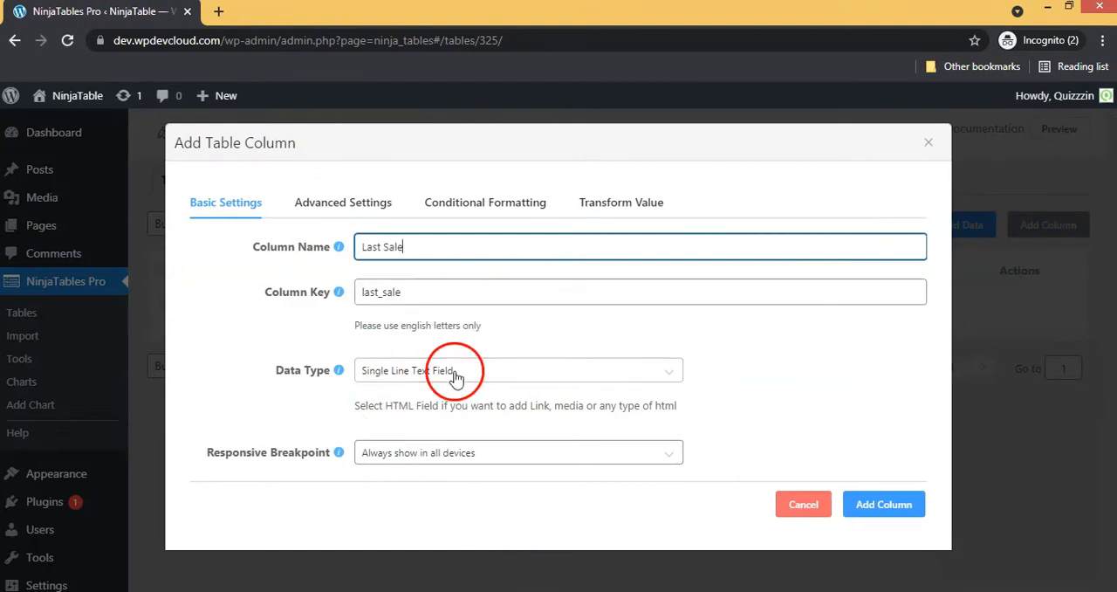
pyautogui.click(904, 505)
# Add a Net Change column with the Numeric Value data type and US-style decimal separators
pyautogui.click(1049, 224)
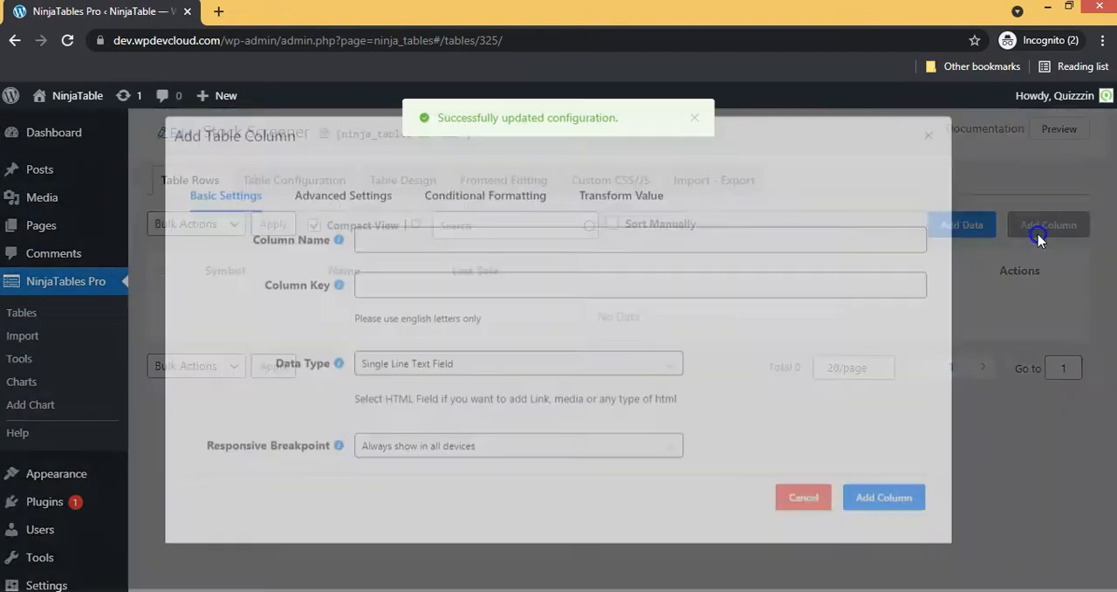
pyautogui.click(492, 253)
pyautogui.write('Last Change')
pyautogui.click(427, 372)
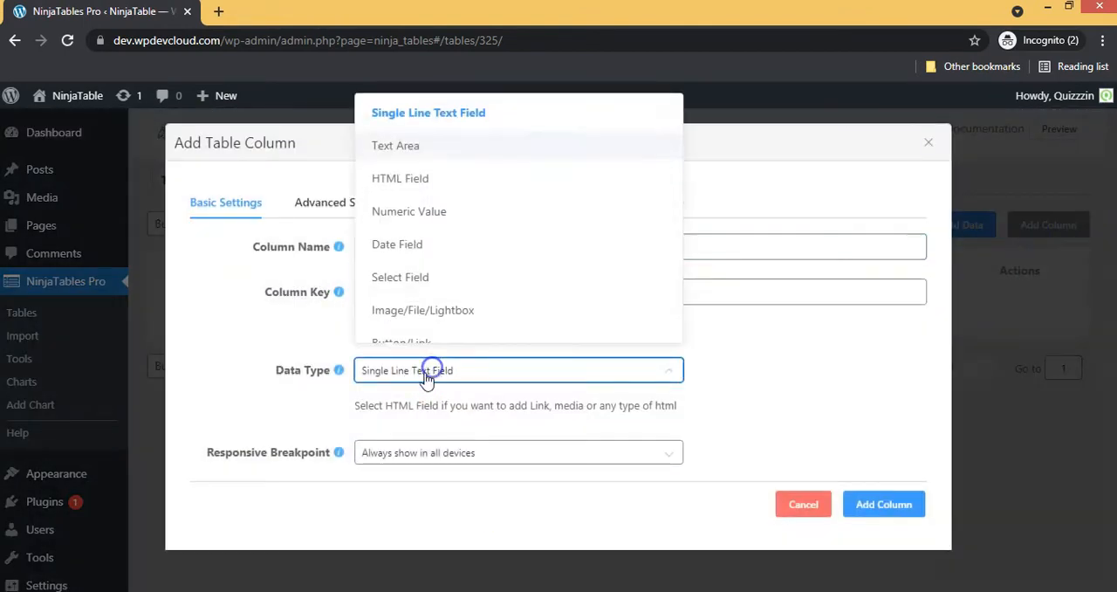
pyautogui.click(403, 213)
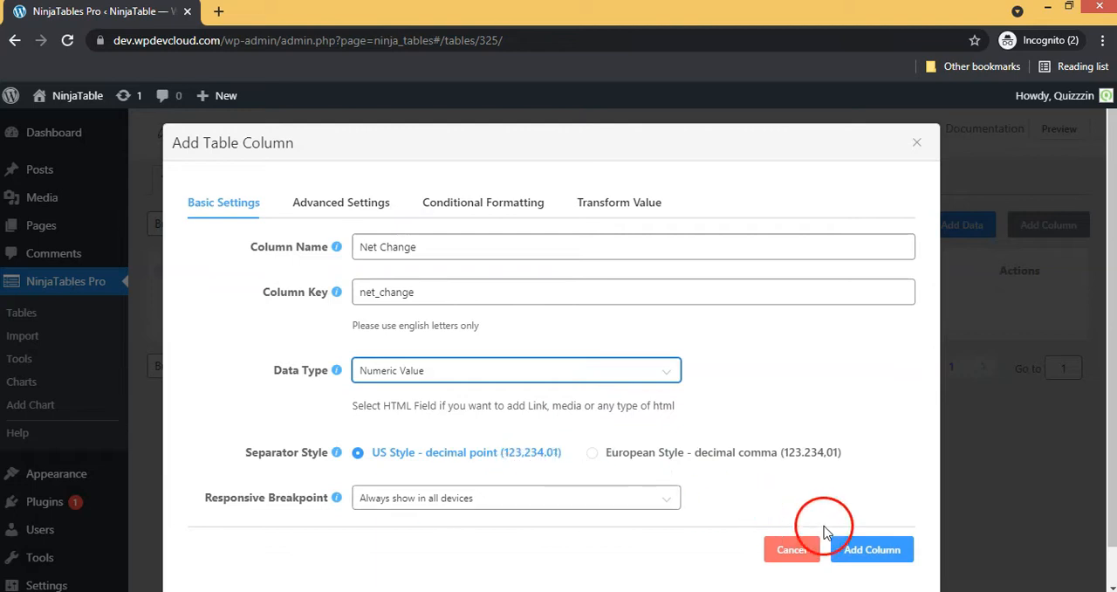
pyautogui.click(843, 548)
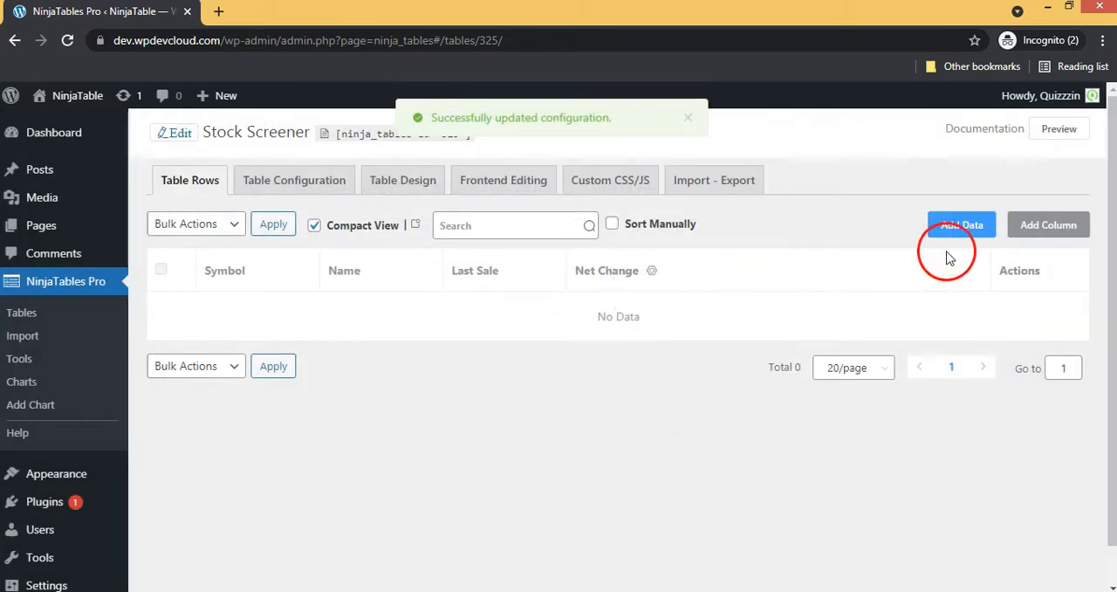
# Add a % Change column with the Numeric Value data type
pyautogui.click(1033, 225)
pyautogui.click(444, 244)
pyautogui.write('% Change')
pyautogui.click(358, 293)
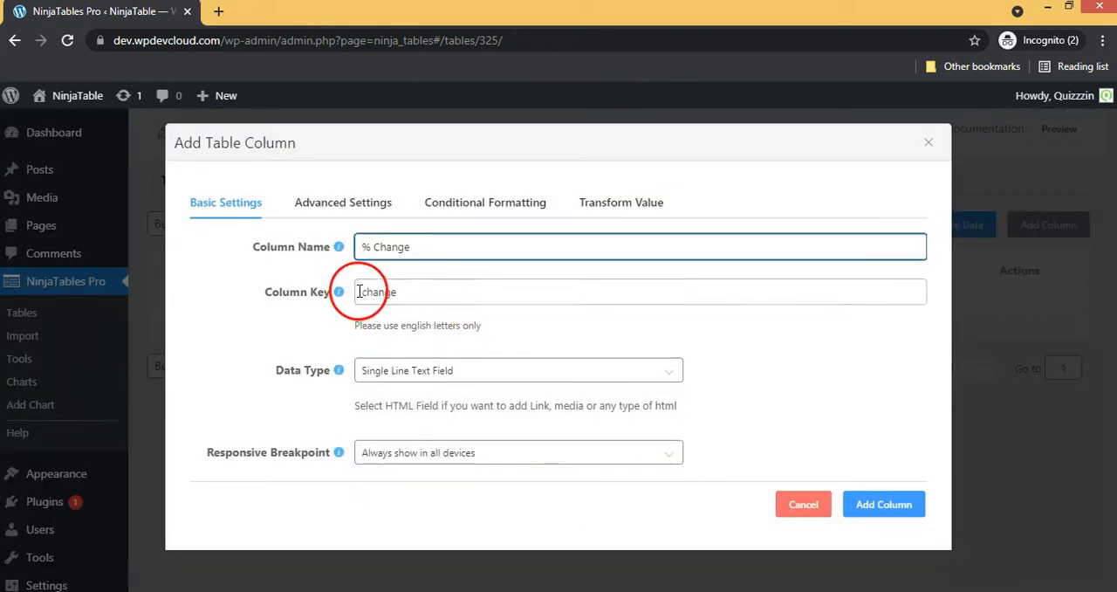
pyautogui.click(451, 370)
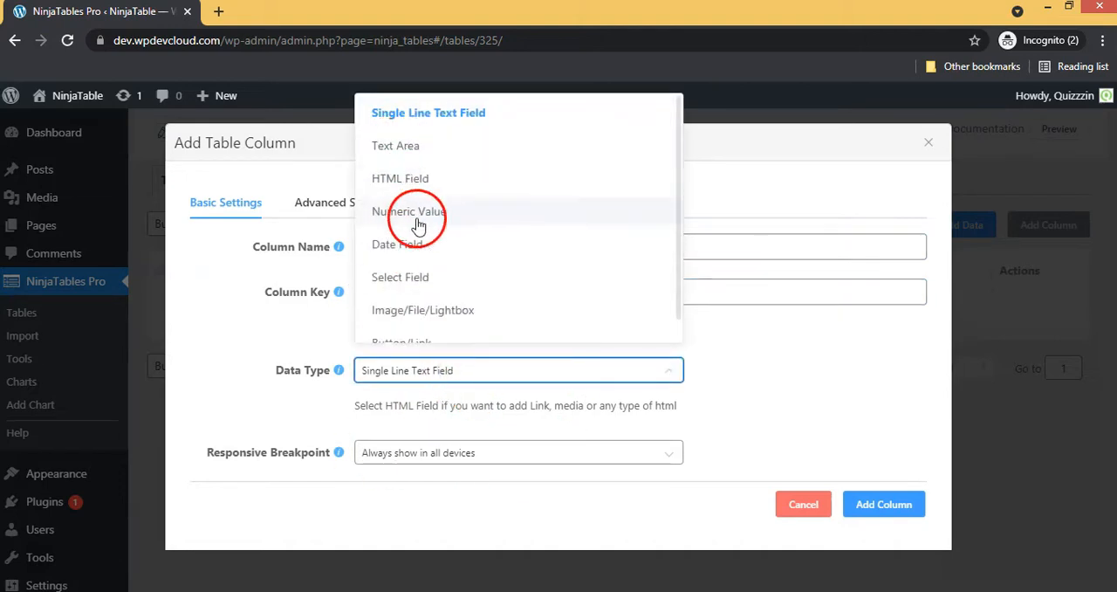
pyautogui.click(393, 214)
pyautogui.click(890, 550)
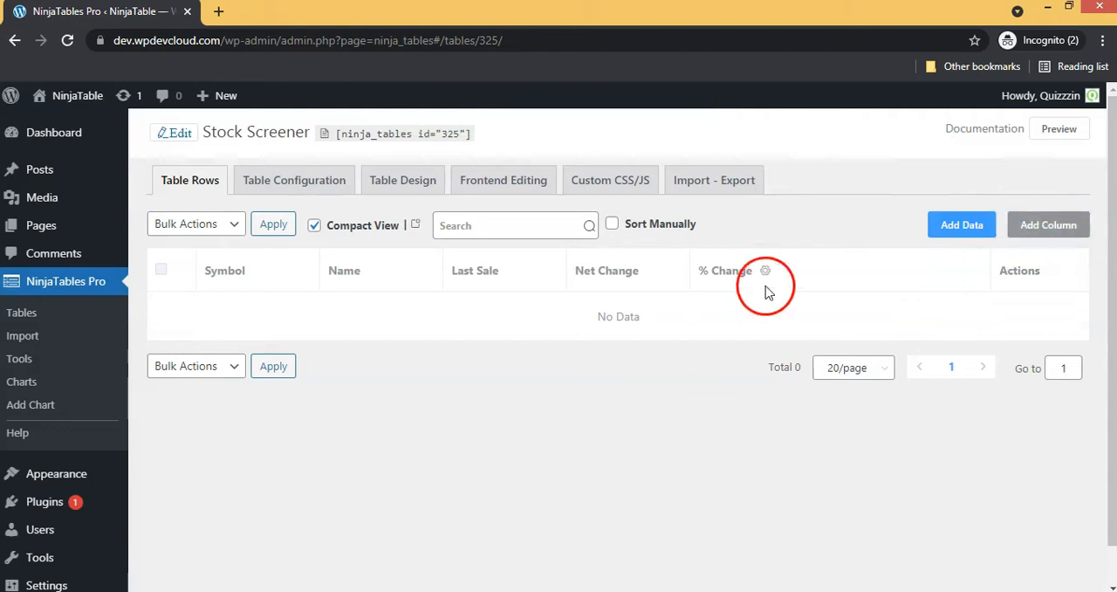
# Add a Market Cap column with the Numeric Value data type
pyautogui.click(1048, 224)
pyautogui.click(438, 247)
pyautogui.write('Market Cap')
pyautogui.click(518, 370)
pyautogui.click(404, 210)
pyautogui.click(869, 548)
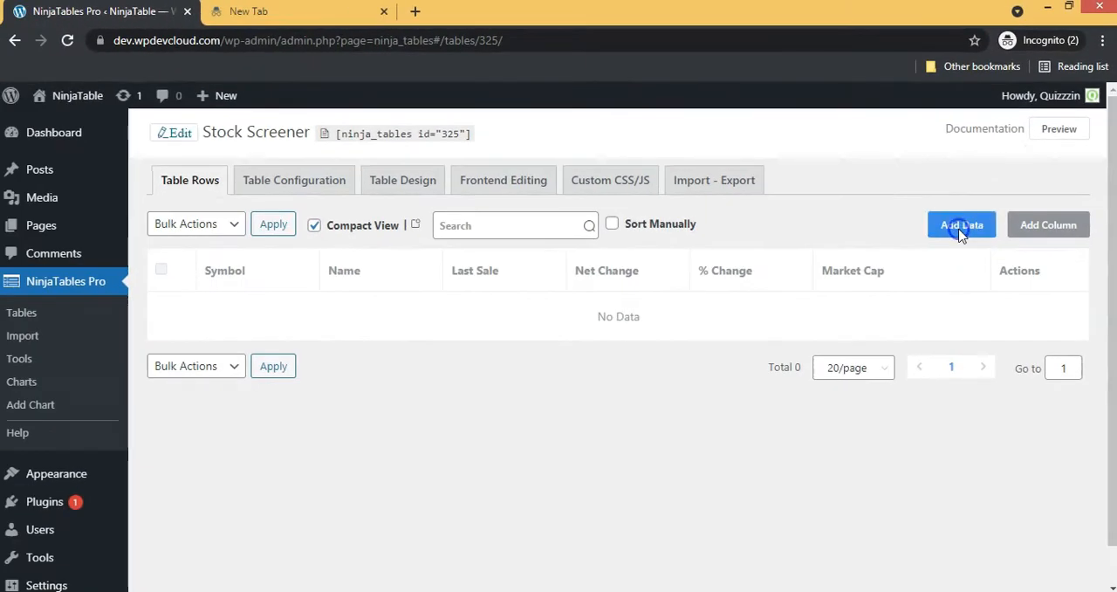
# Start a new data row with the symbol AAPL and the name Apple Inc. Common Stock
pyautogui.click(961, 229)
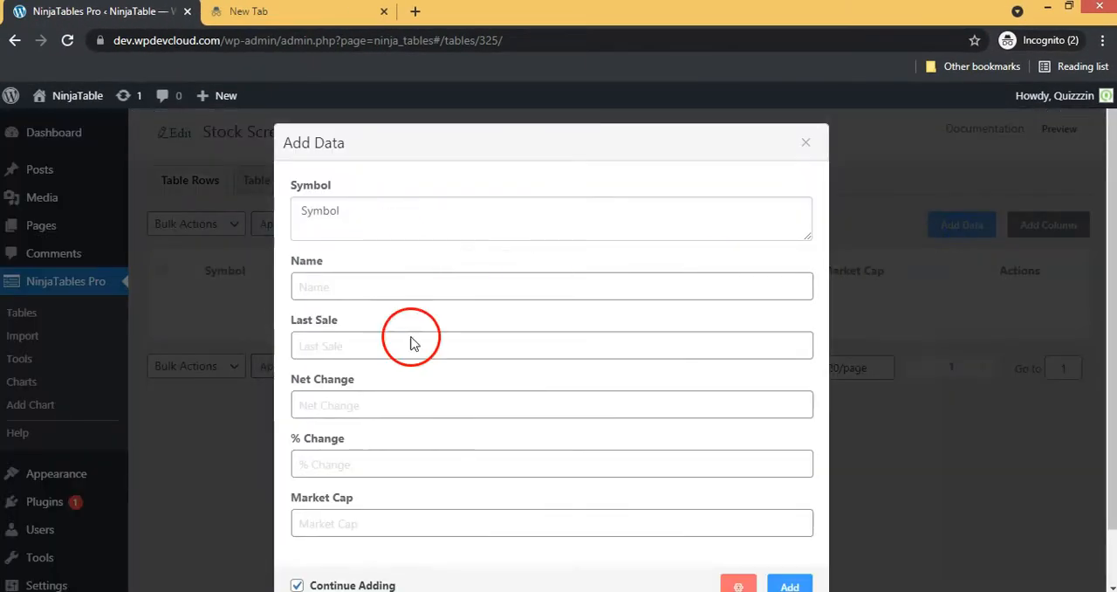
pyautogui.scroll(-2, 459, 375)
pyautogui.scroll(2, 459, 375)
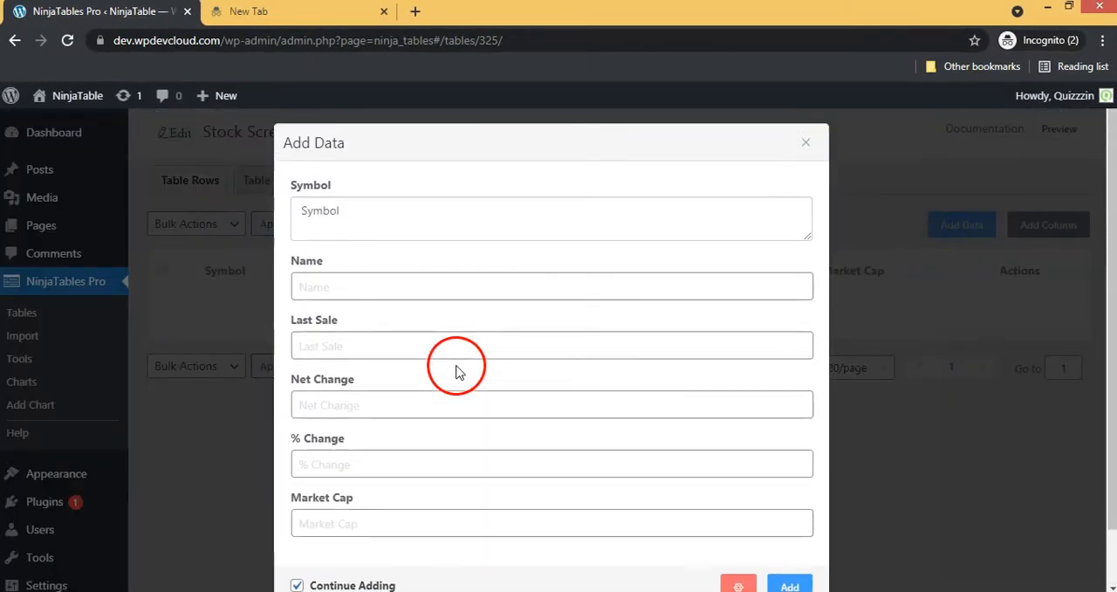
pyautogui.click(345, 230)
pyautogui.write('AAPL')
pyautogui.click(366, 287)
pyautogui.write('Apple Inc. Common Stock')
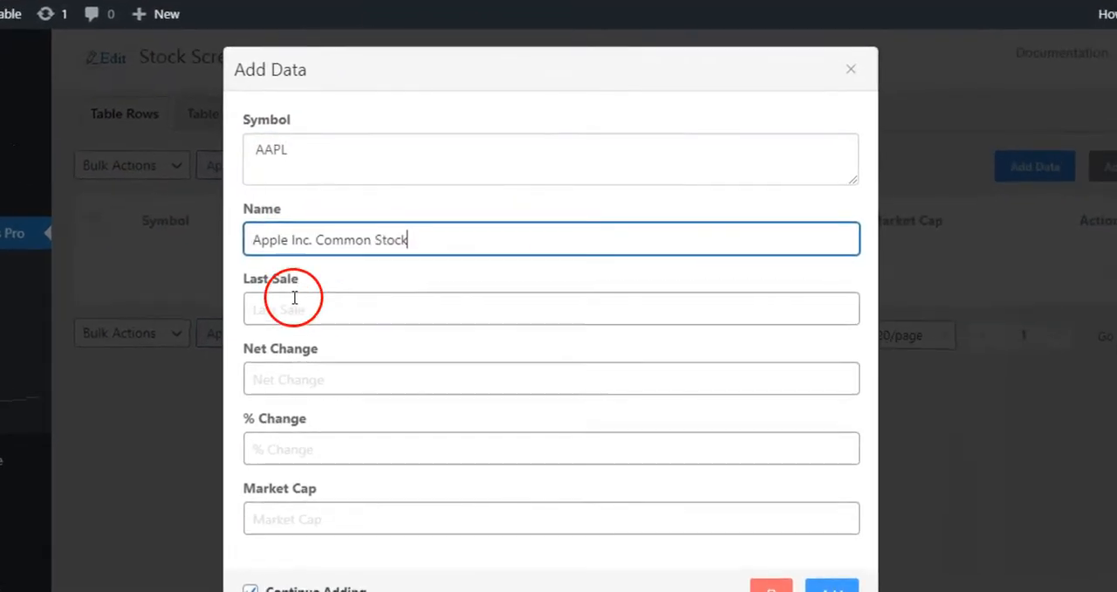
# Fill the AAPL row with last sale $146, net change 0.89, % change 0.61% and market cap 2,544,081,271,600, and save it
pyautogui.click(320, 316)
pyautogui.write('$146')
pyautogui.click(304, 383)
pyautogui.write('0.89')
pyautogui.click(292, 439)
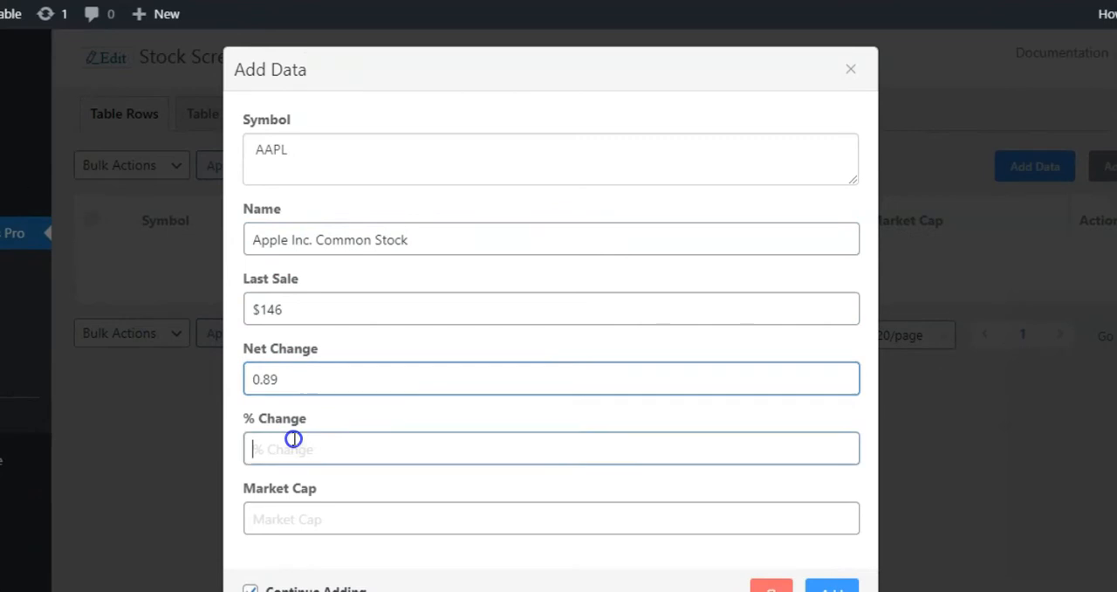
pyautogui.scroll(-2, 411, 419)
pyautogui.click(381, 431)
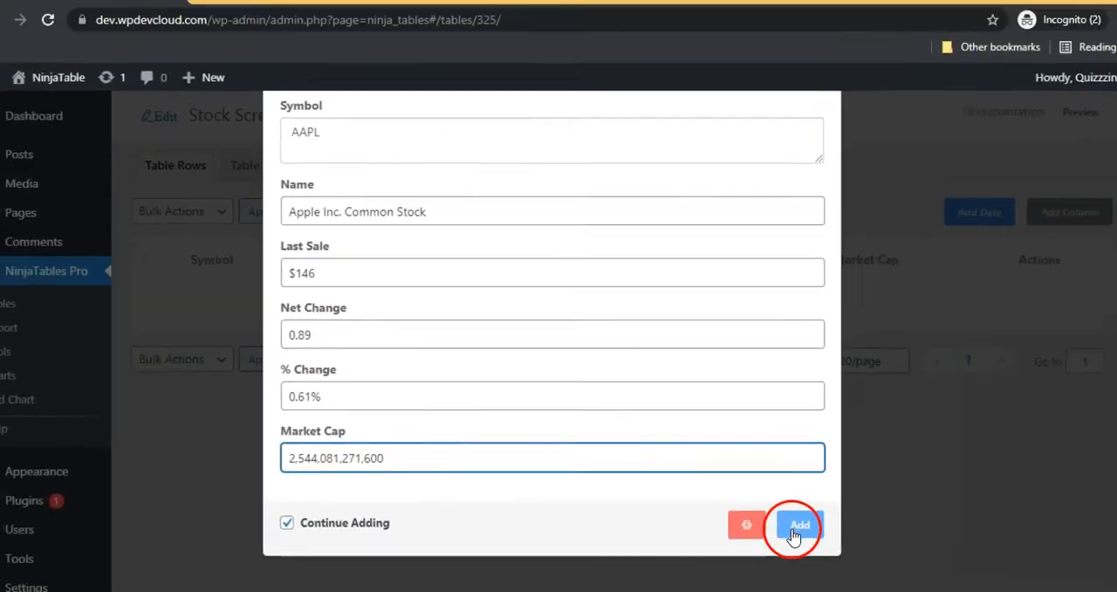
pyautogui.click(796, 529)
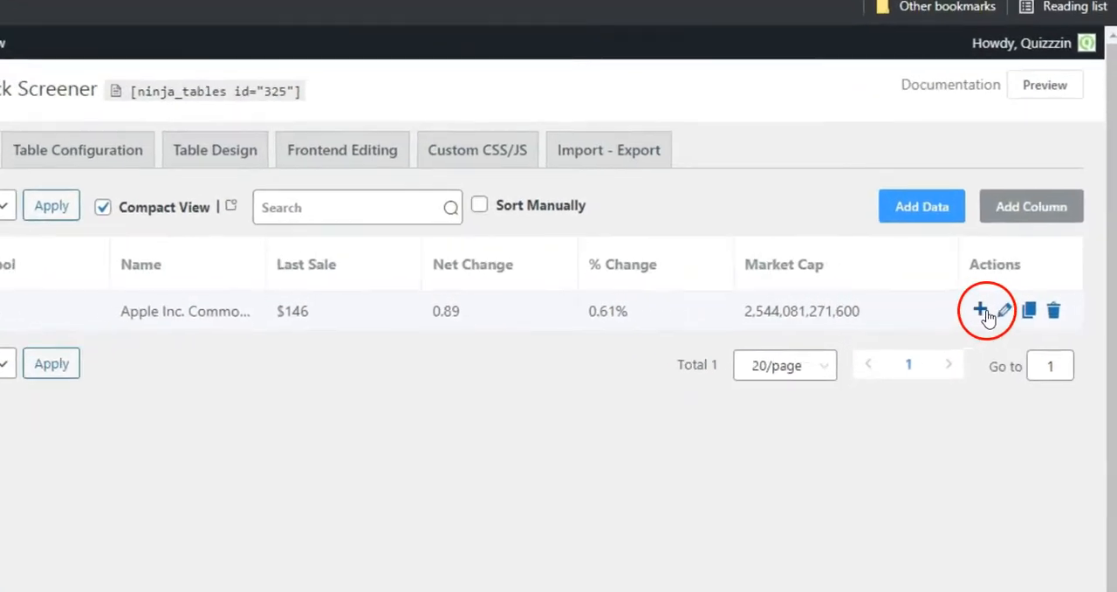
# Start another data row with symbol MSFT, name Microsoft Corporation Common Stock and last sale $299.83
pyautogui.click(1009, 306)
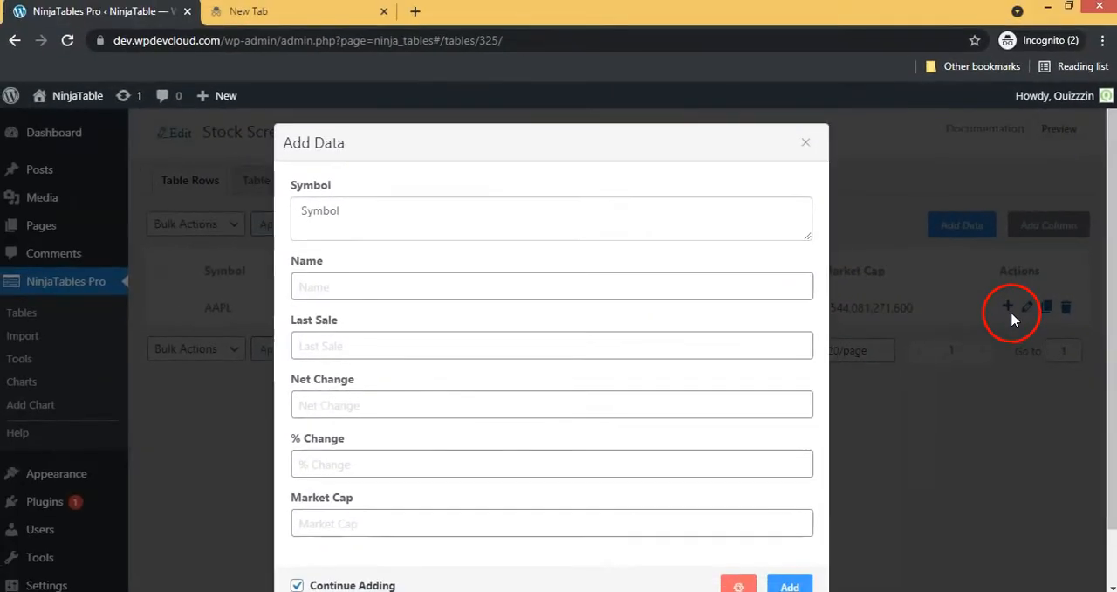
pyautogui.click(349, 225)
pyautogui.write('MSFT')
pyautogui.click(337, 288)
pyautogui.click(336, 342)
pyautogui.write('$299.83')
# Complete the MSFT row with net change 1.25, % change 0.419% and market cap 2,253,189,842,888, and save it
pyautogui.click(323, 407)
pyautogui.write('1.25')
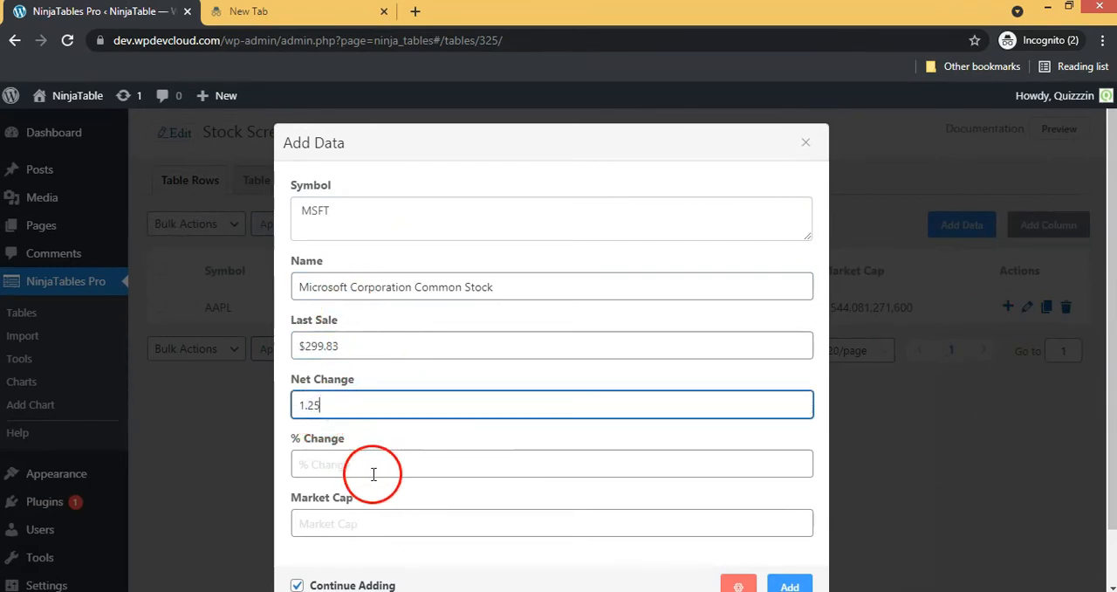
pyautogui.click(394, 467)
pyautogui.scroll(-1, 392, 443)
pyautogui.write('0.419%')
pyautogui.click(356, 456)
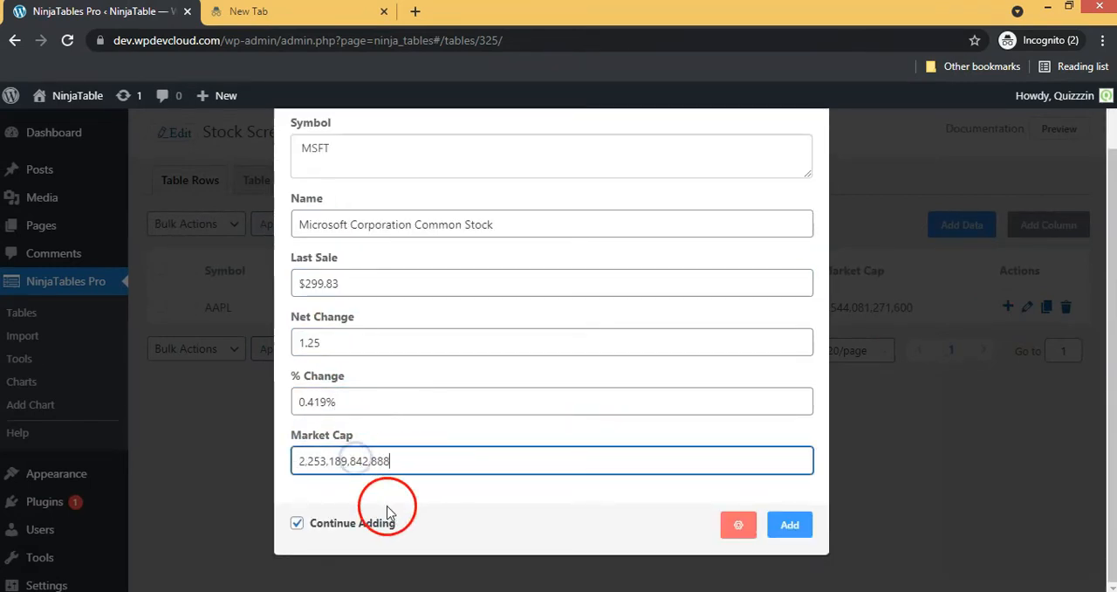
pyautogui.click(790, 525)
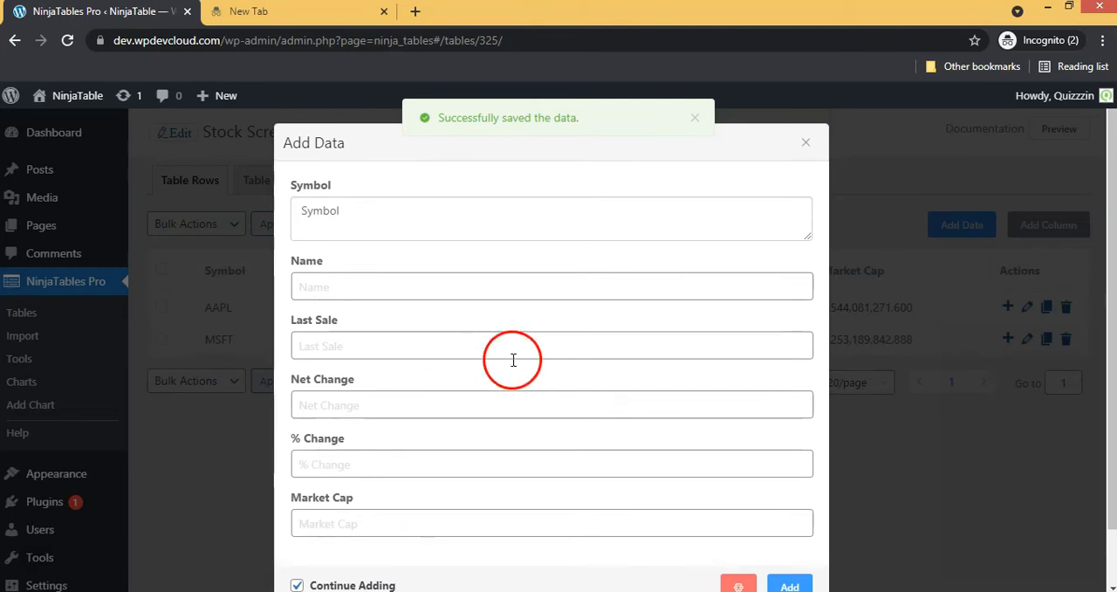
pyautogui.scroll(-1, 498, 356)
pyautogui.scroll(1, 402, 312)
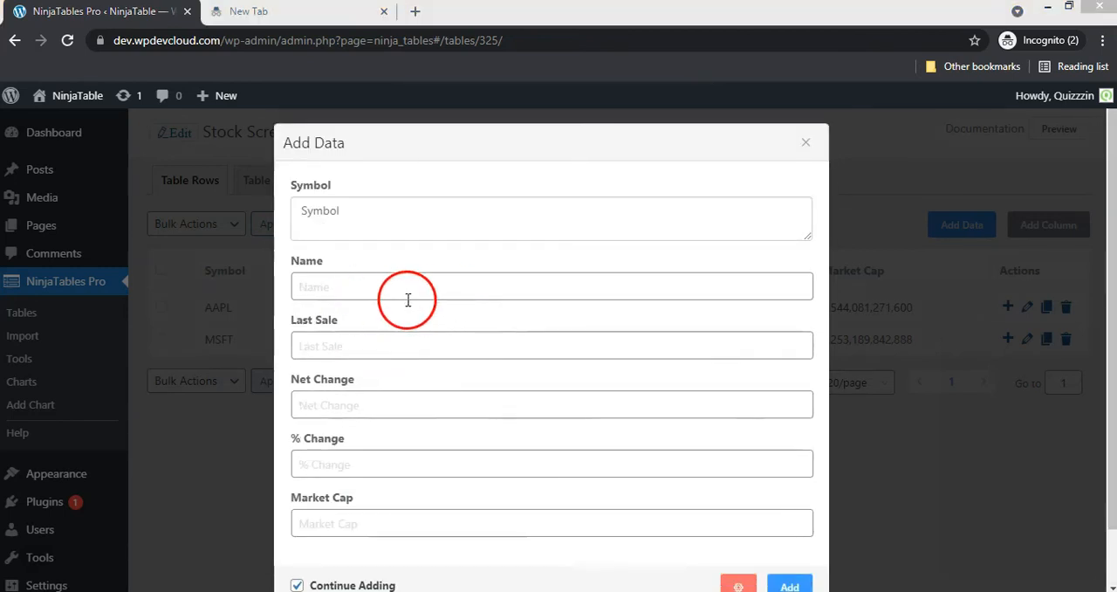
# Start a third data row with symbol GOOGL, name Alphabet Inc. Class A Common Stock and last sale $2829.21
pyautogui.click(387, 229)
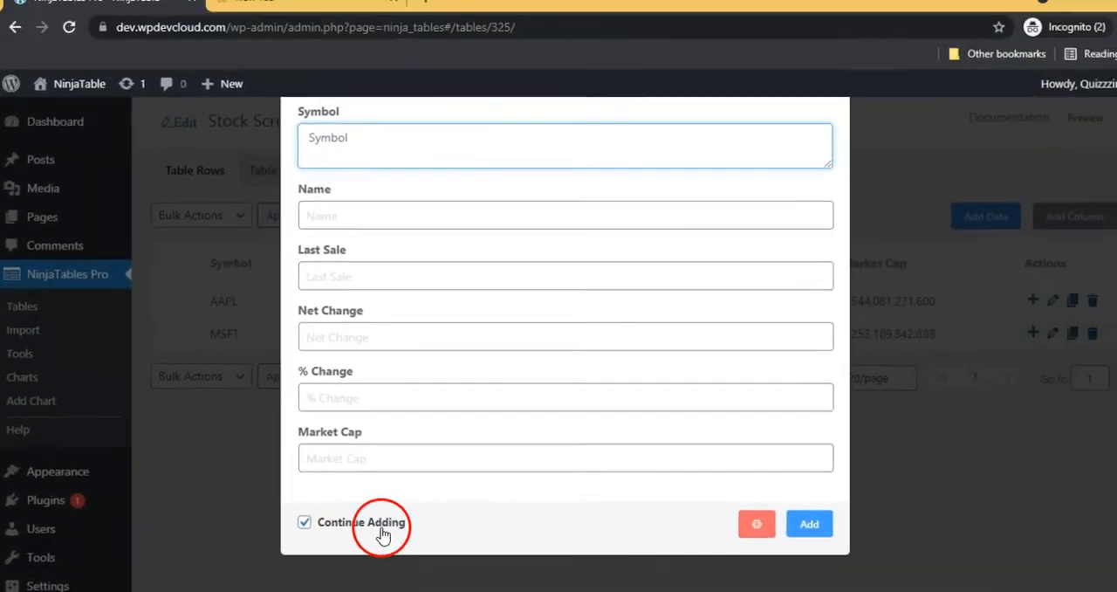
pyautogui.scroll(1, 341, 276)
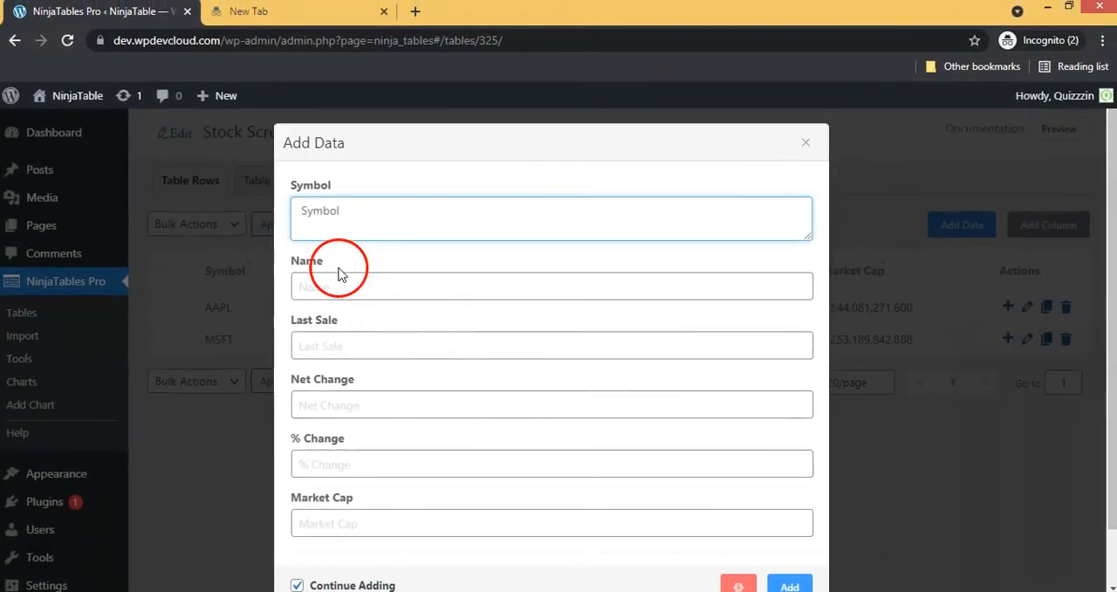
pyautogui.click(377, 278)
pyautogui.write('Alphabet Inc. Class A Common Stock')
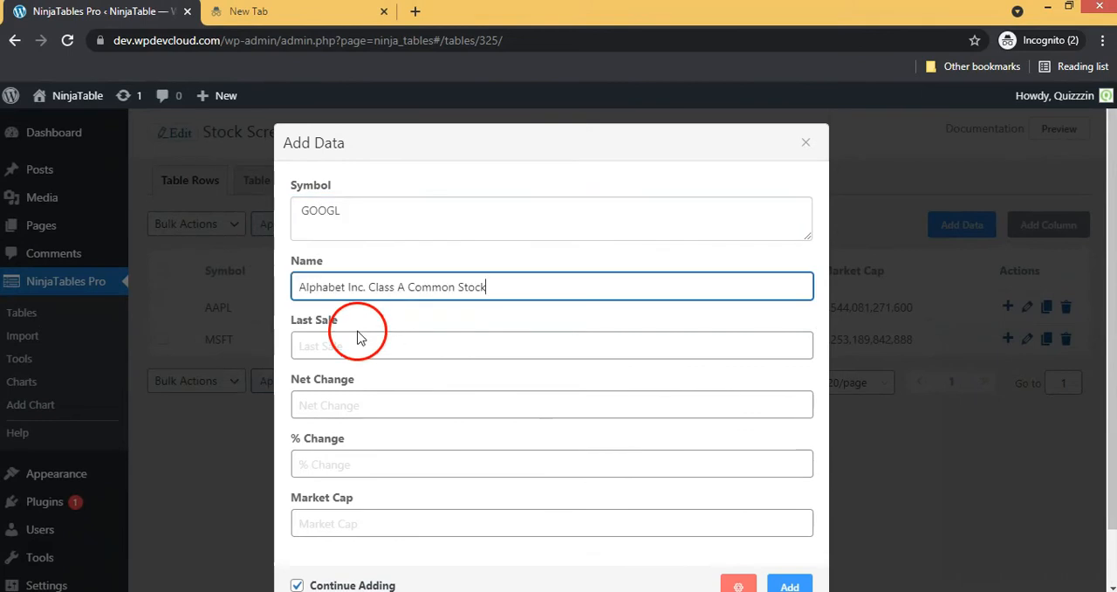
pyautogui.click(349, 343)
pyautogui.write('$2829.21')
# Complete the GOOGL row with net change 23.54, % change 0.839% and market cap 1,886,389,641,946, save it and close the form
pyautogui.click(338, 398)
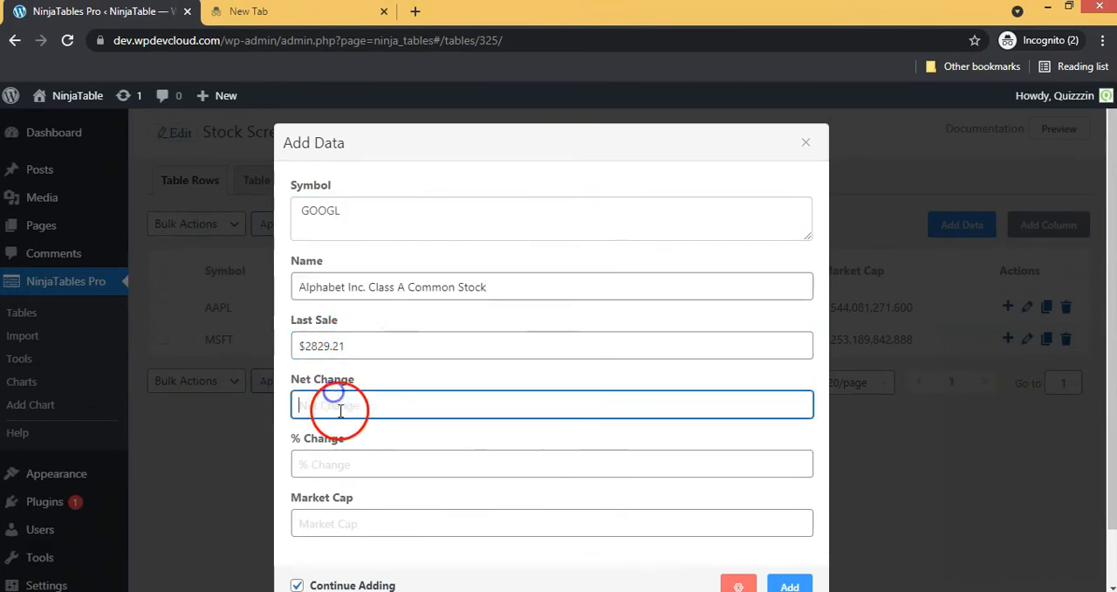
pyautogui.click(341, 452)
pyautogui.write('0.839%')
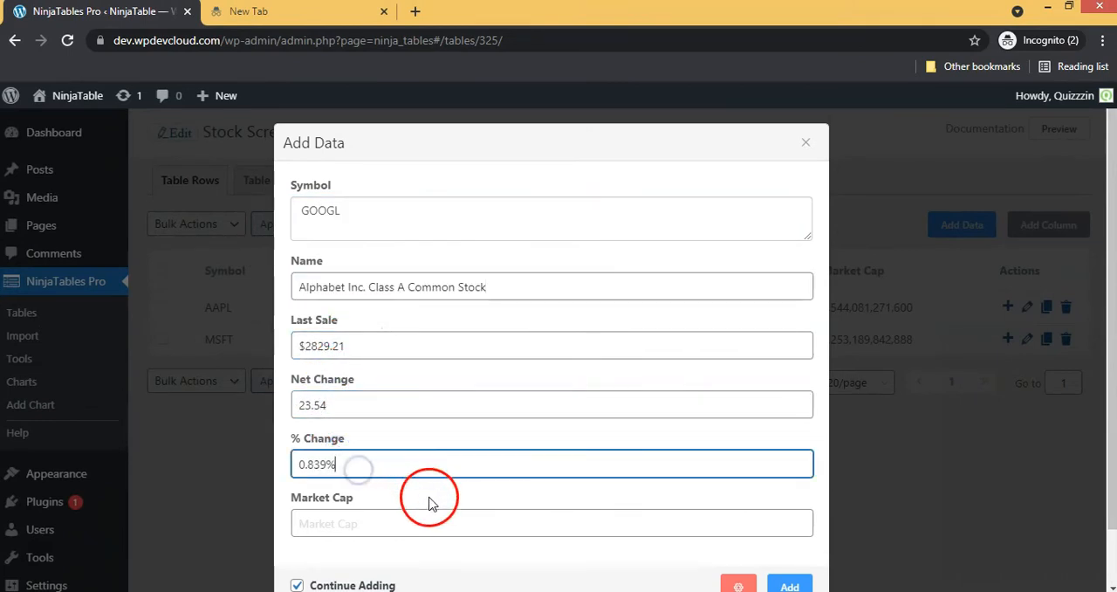
pyautogui.click(403, 522)
pyautogui.write('1,886,389,641,946')
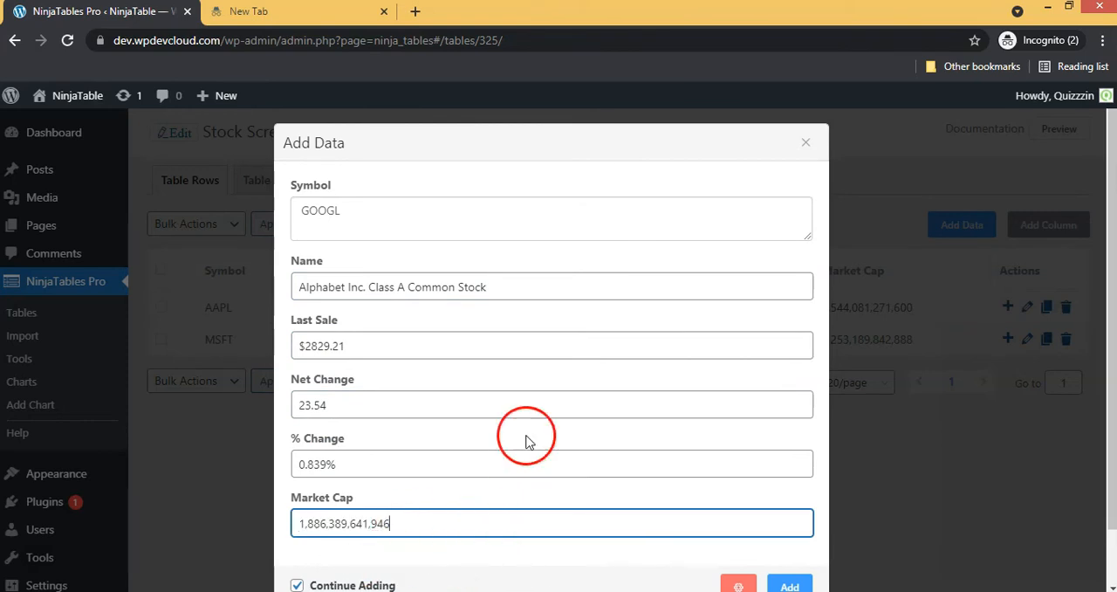
pyautogui.click(306, 213)
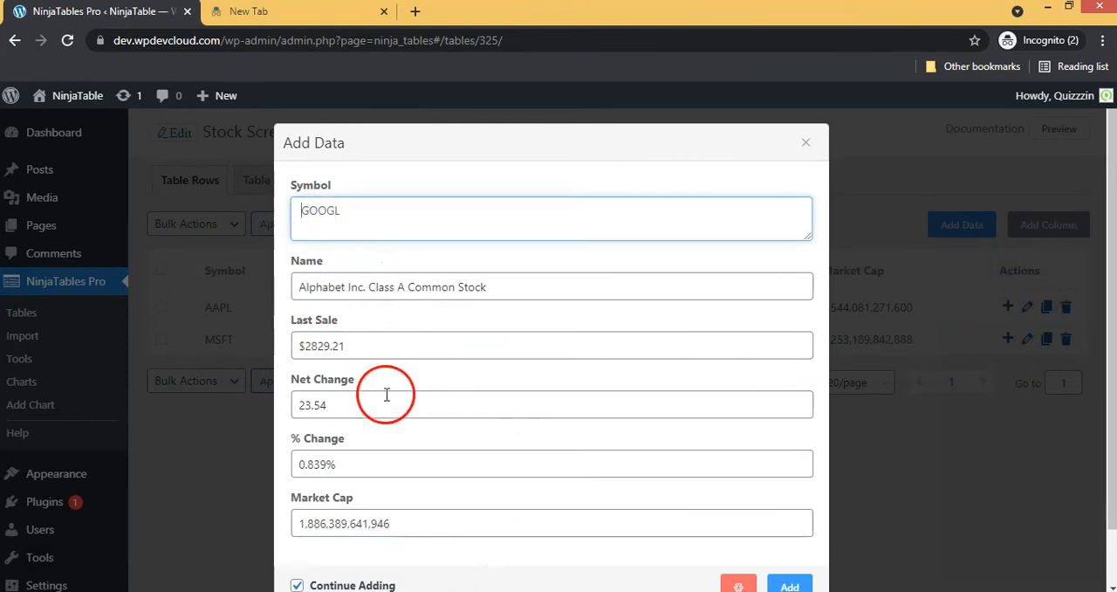
pyautogui.scroll(-1, 463, 401)
pyautogui.click(779, 520)
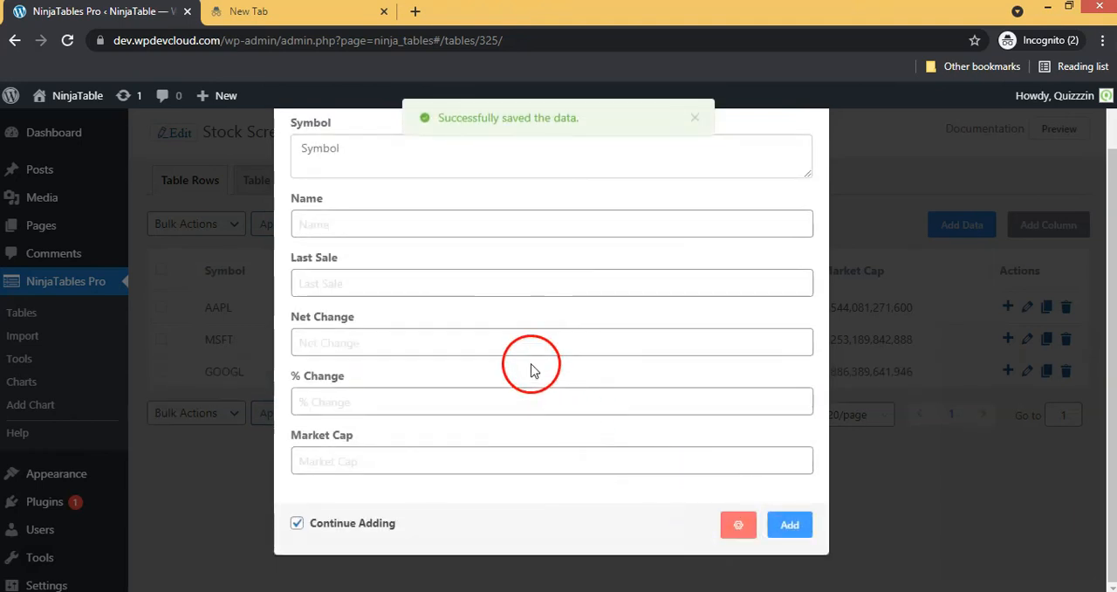
pyautogui.scroll(1, 553, 267)
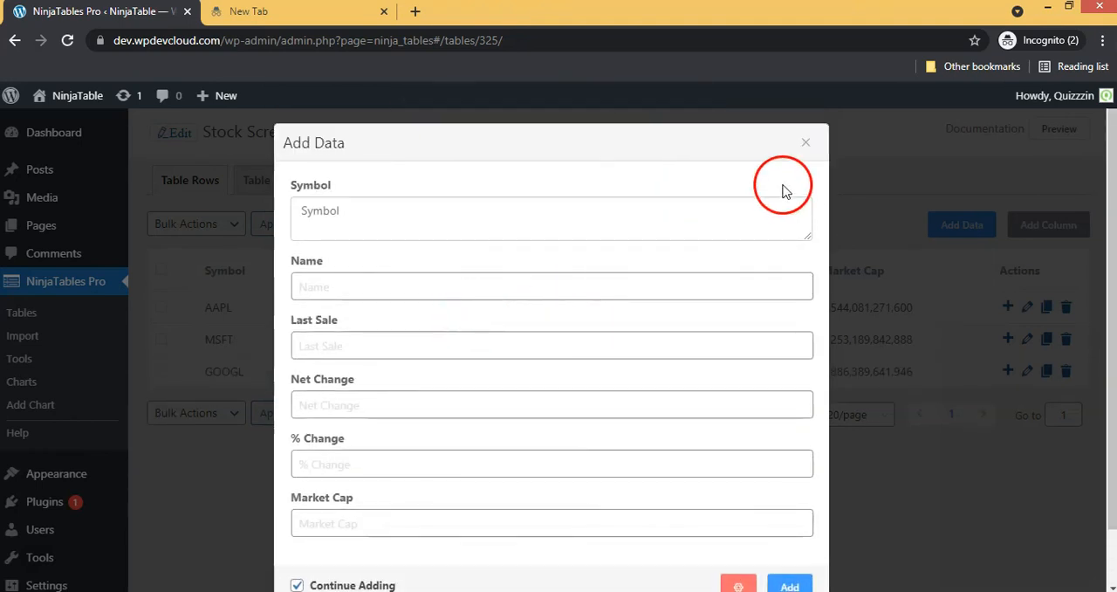
pyautogui.click(806, 145)
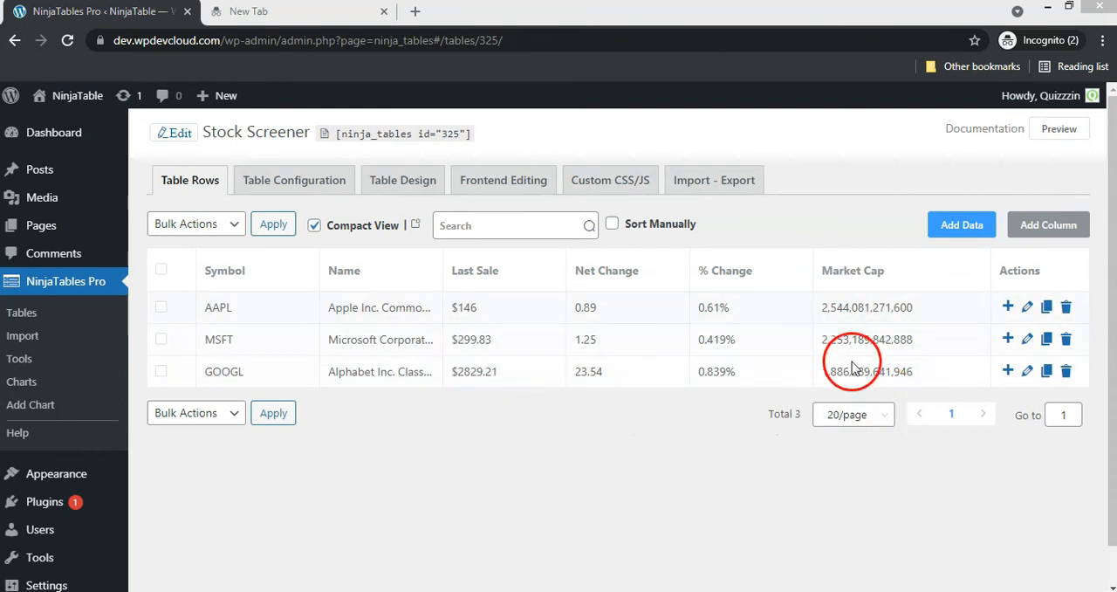
# Preview the Stock Screener table, copy its shortcode from the preview page and return to the WordPress admin
pyautogui.click(1066, 143)
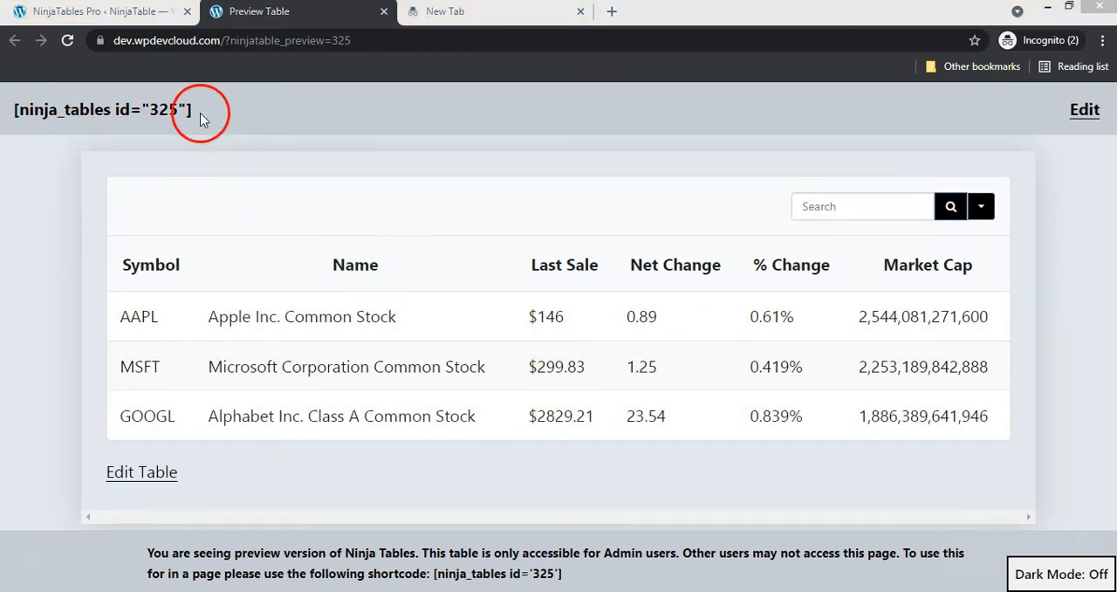
pyautogui.moveTo(200, 120); pyautogui.dragTo(46, 109)
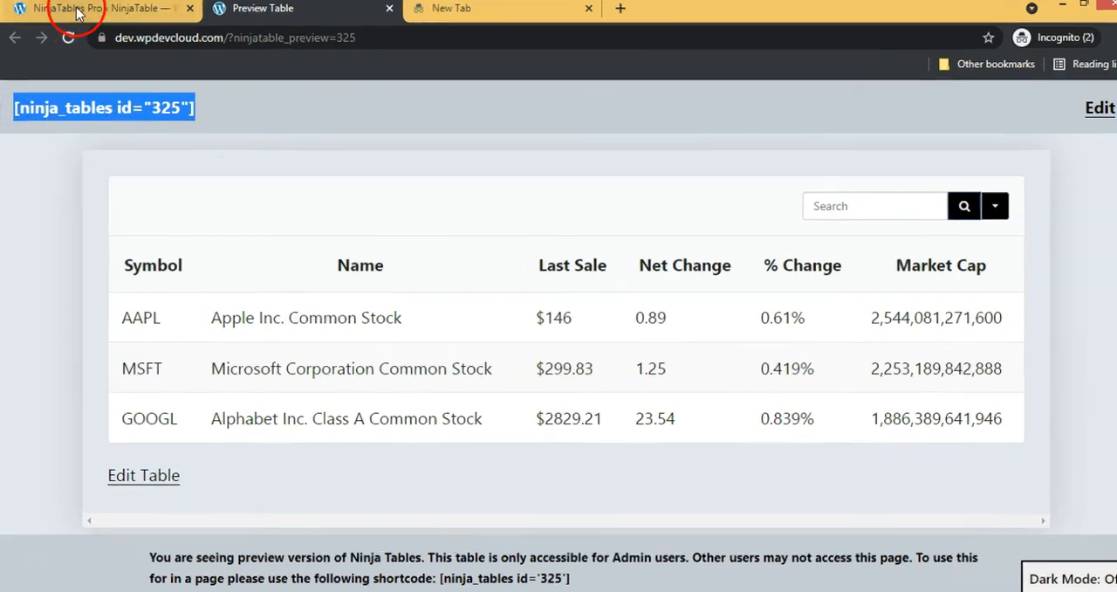
pyautogui.click(76, 10)
# Create a new post titled Table and add a Shortcode block containing [ninja_tables id="325"]
pyautogui.moveTo(71, 173)
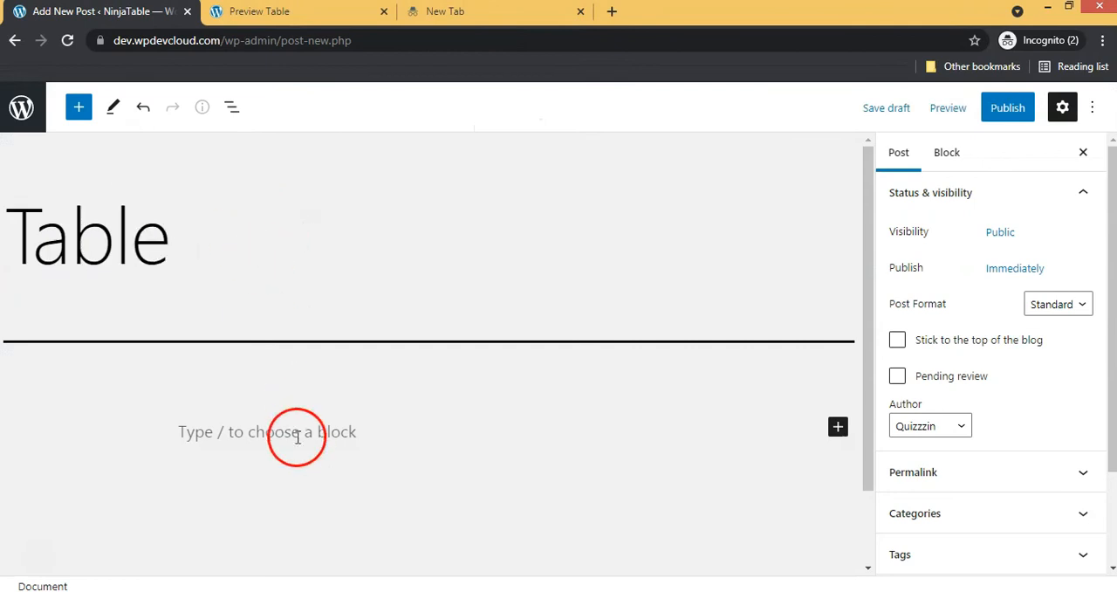
pyautogui.click(838, 426)
pyautogui.write('short')
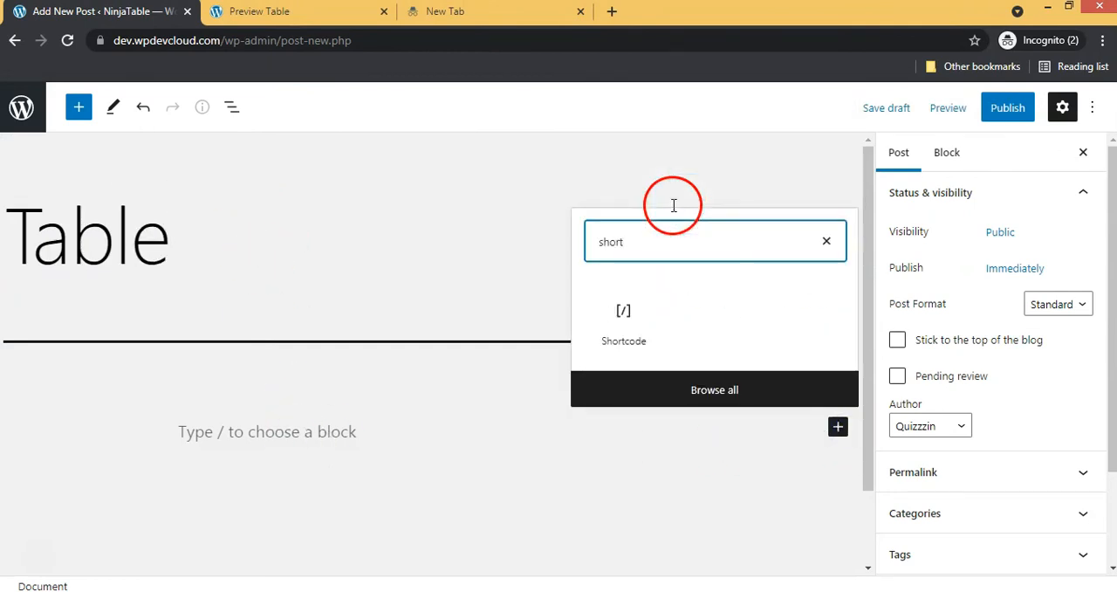
pyautogui.click(623, 315)
pyautogui.write('[ninja_tables id="325"]')
# Publish the Table post and open the live post
pyautogui.click(1007, 107)
pyautogui.click(950, 108)
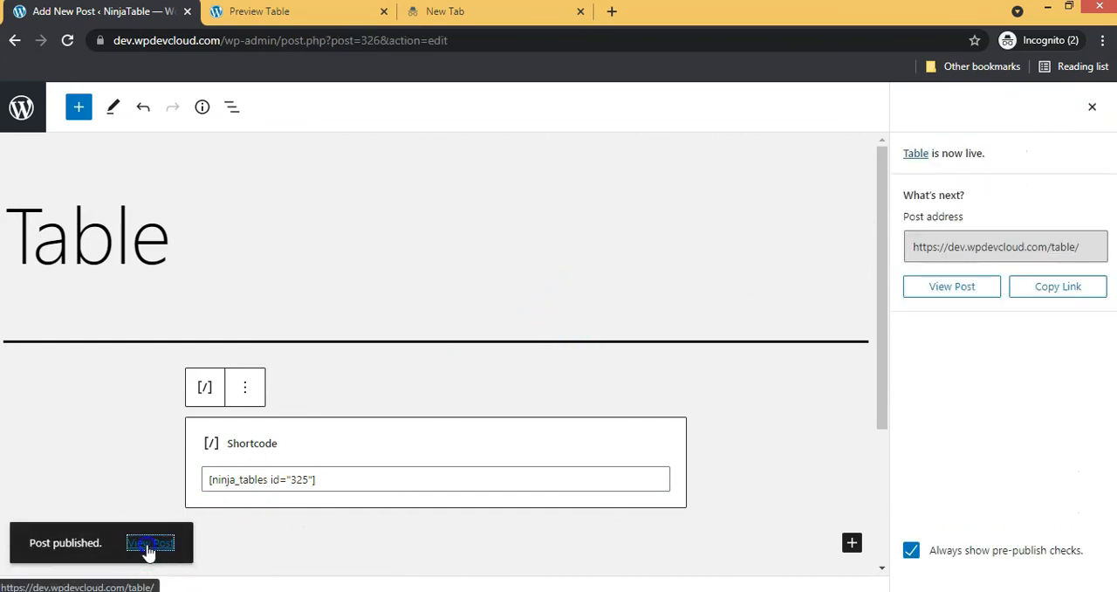
pyautogui.click(149, 545)
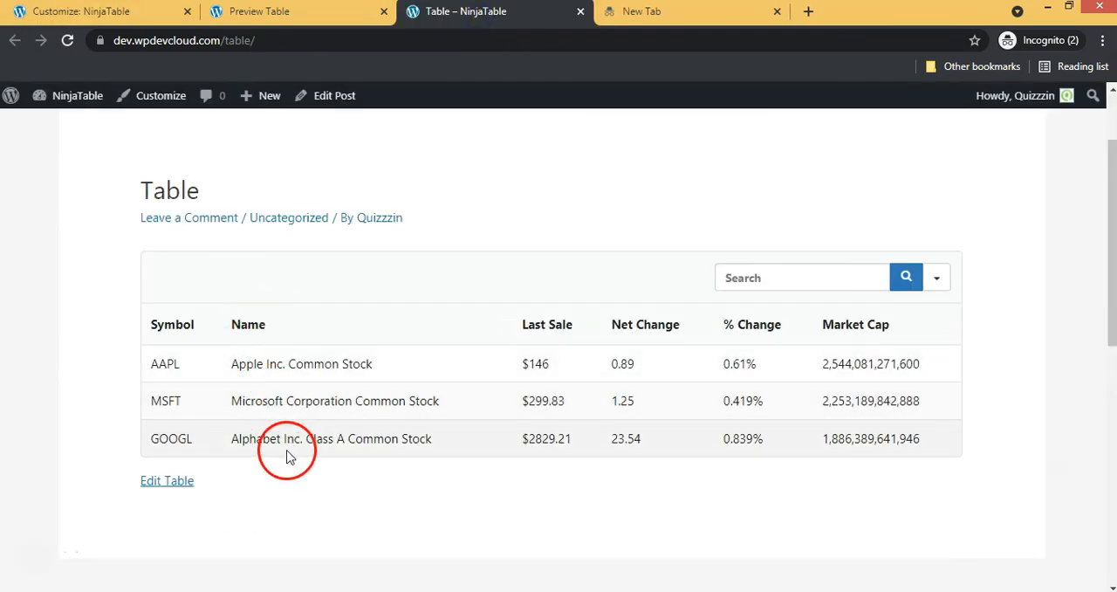
# Review the published stock table and the column options of its search filter
pyautogui.scroll(-1, 583, 464)
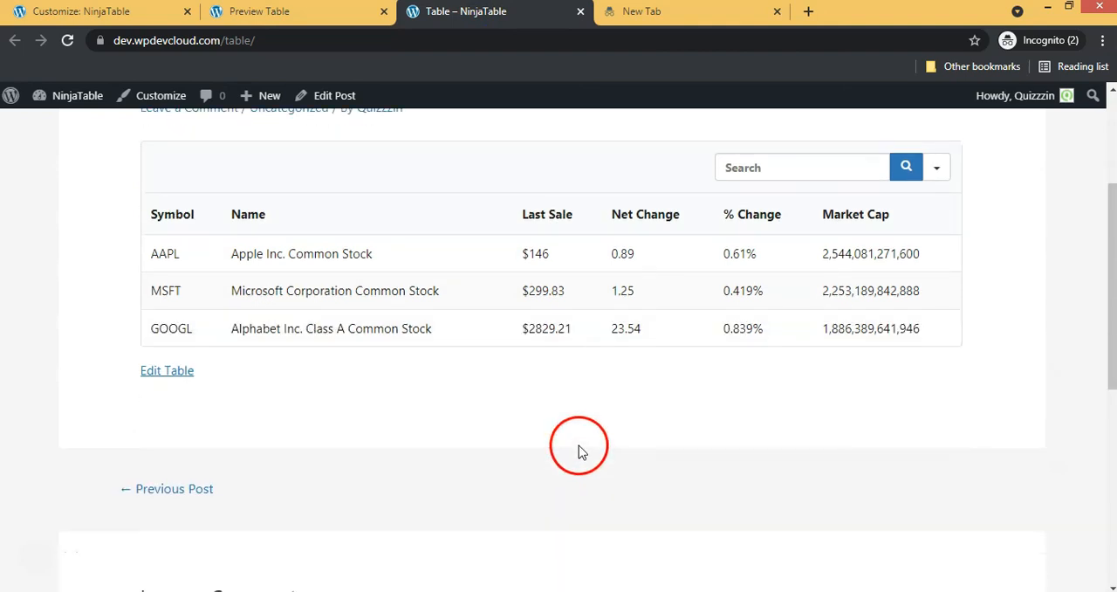
pyautogui.click(940, 171)
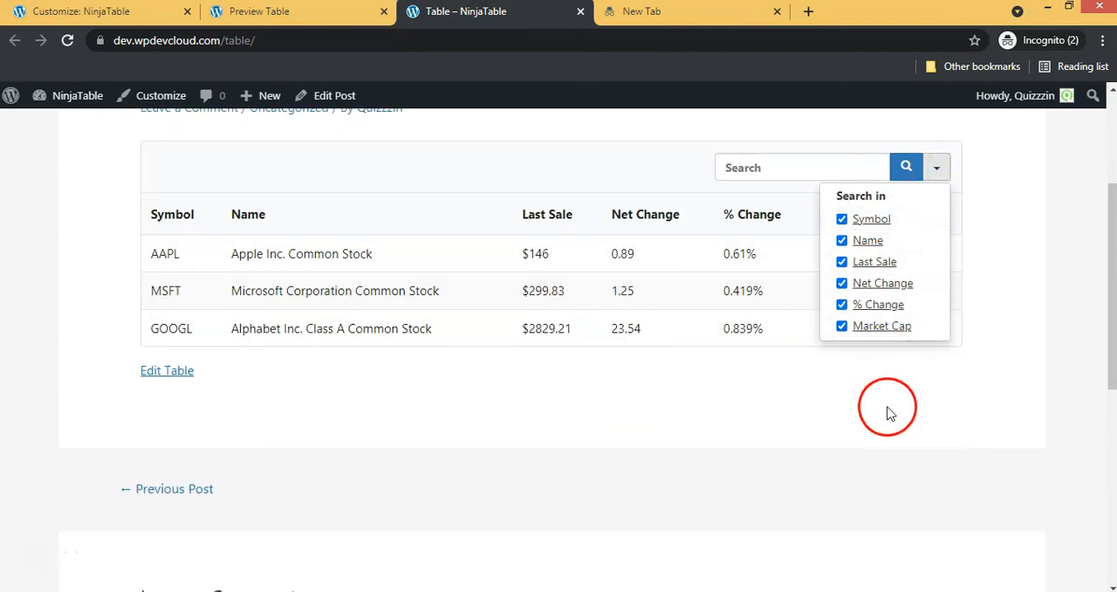
pyautogui.click(884, 456)
pyautogui.scroll(2, 884, 445)
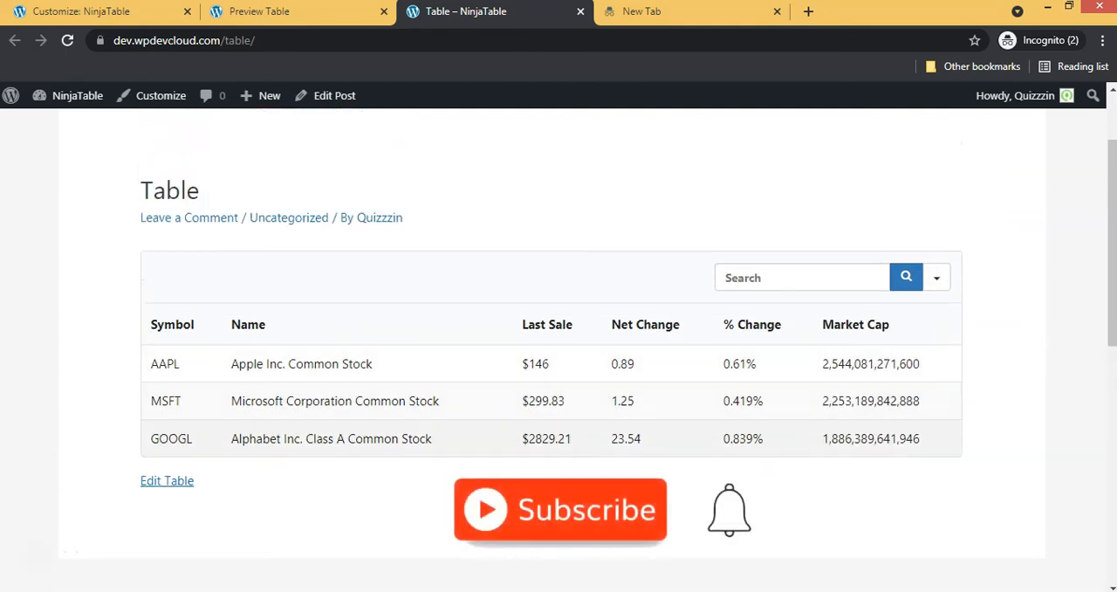